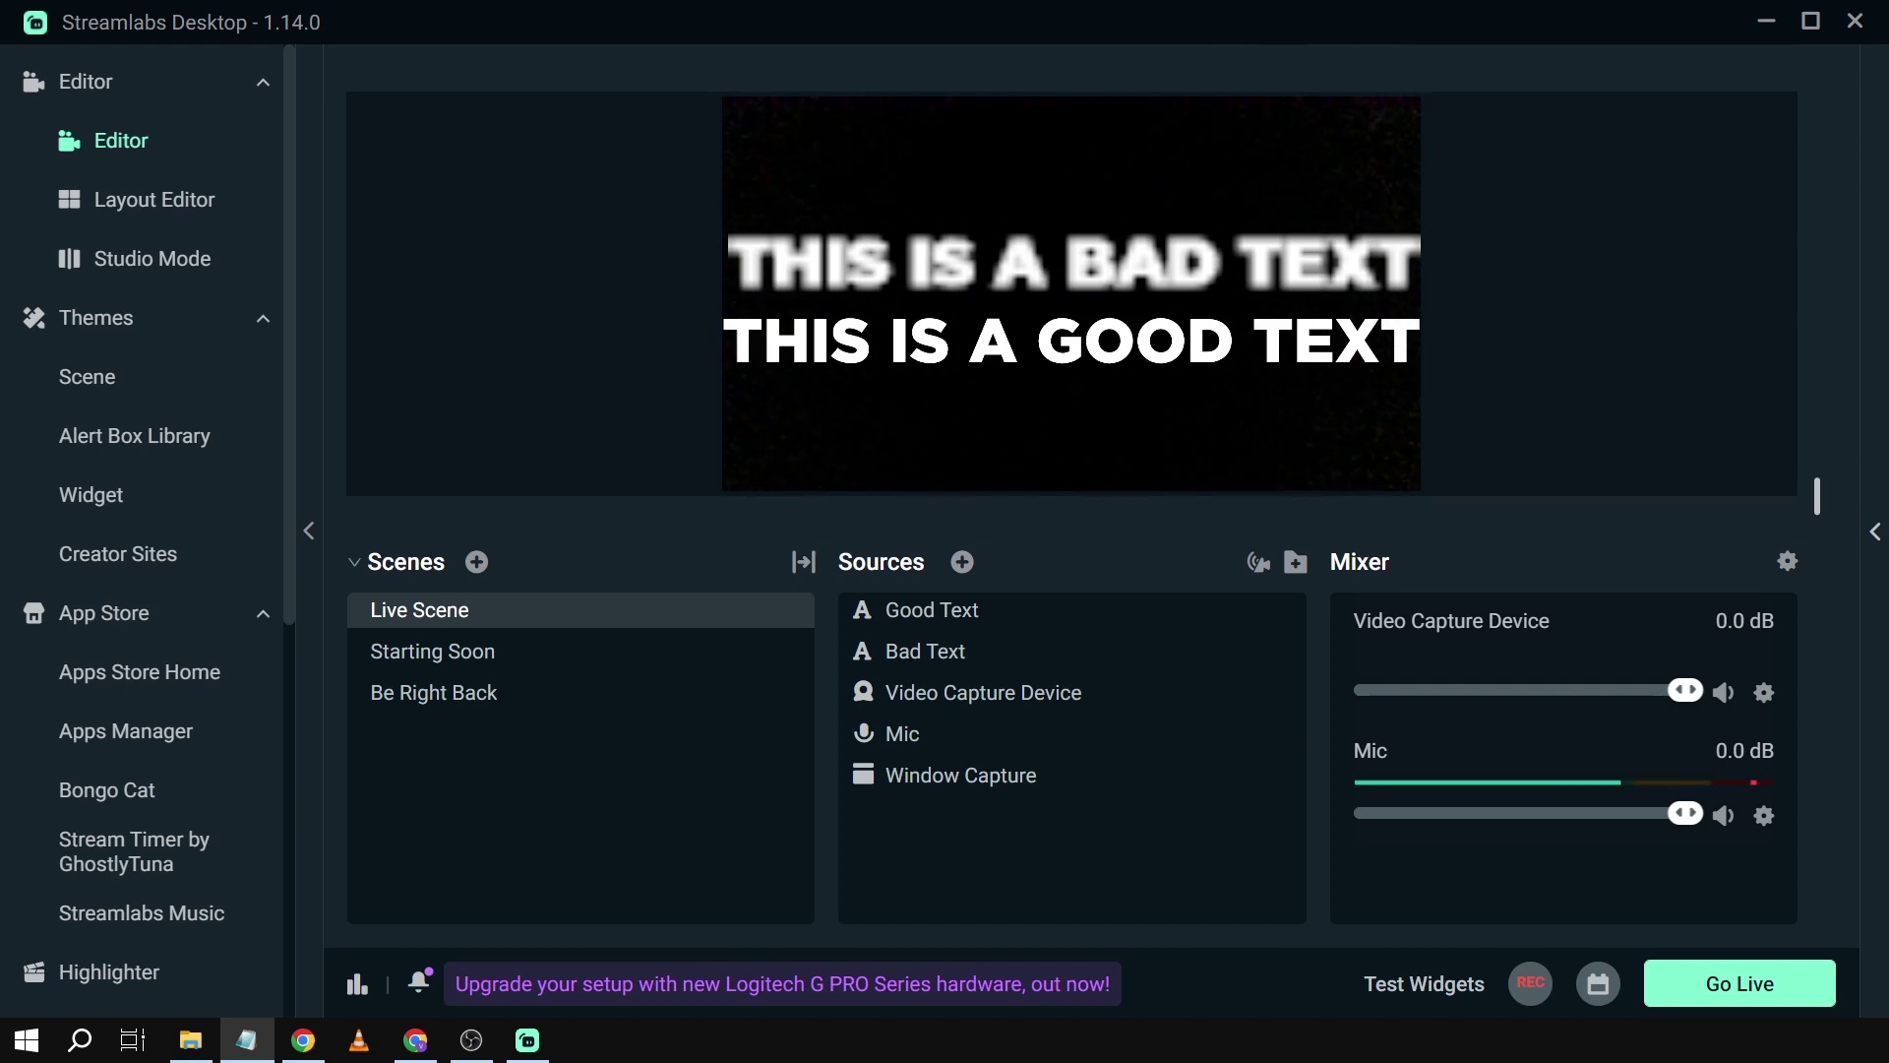
Select the Bad Text source and shrink it to a small size near the top-left
left_click(1121, 273)
left_click(1158, 348)
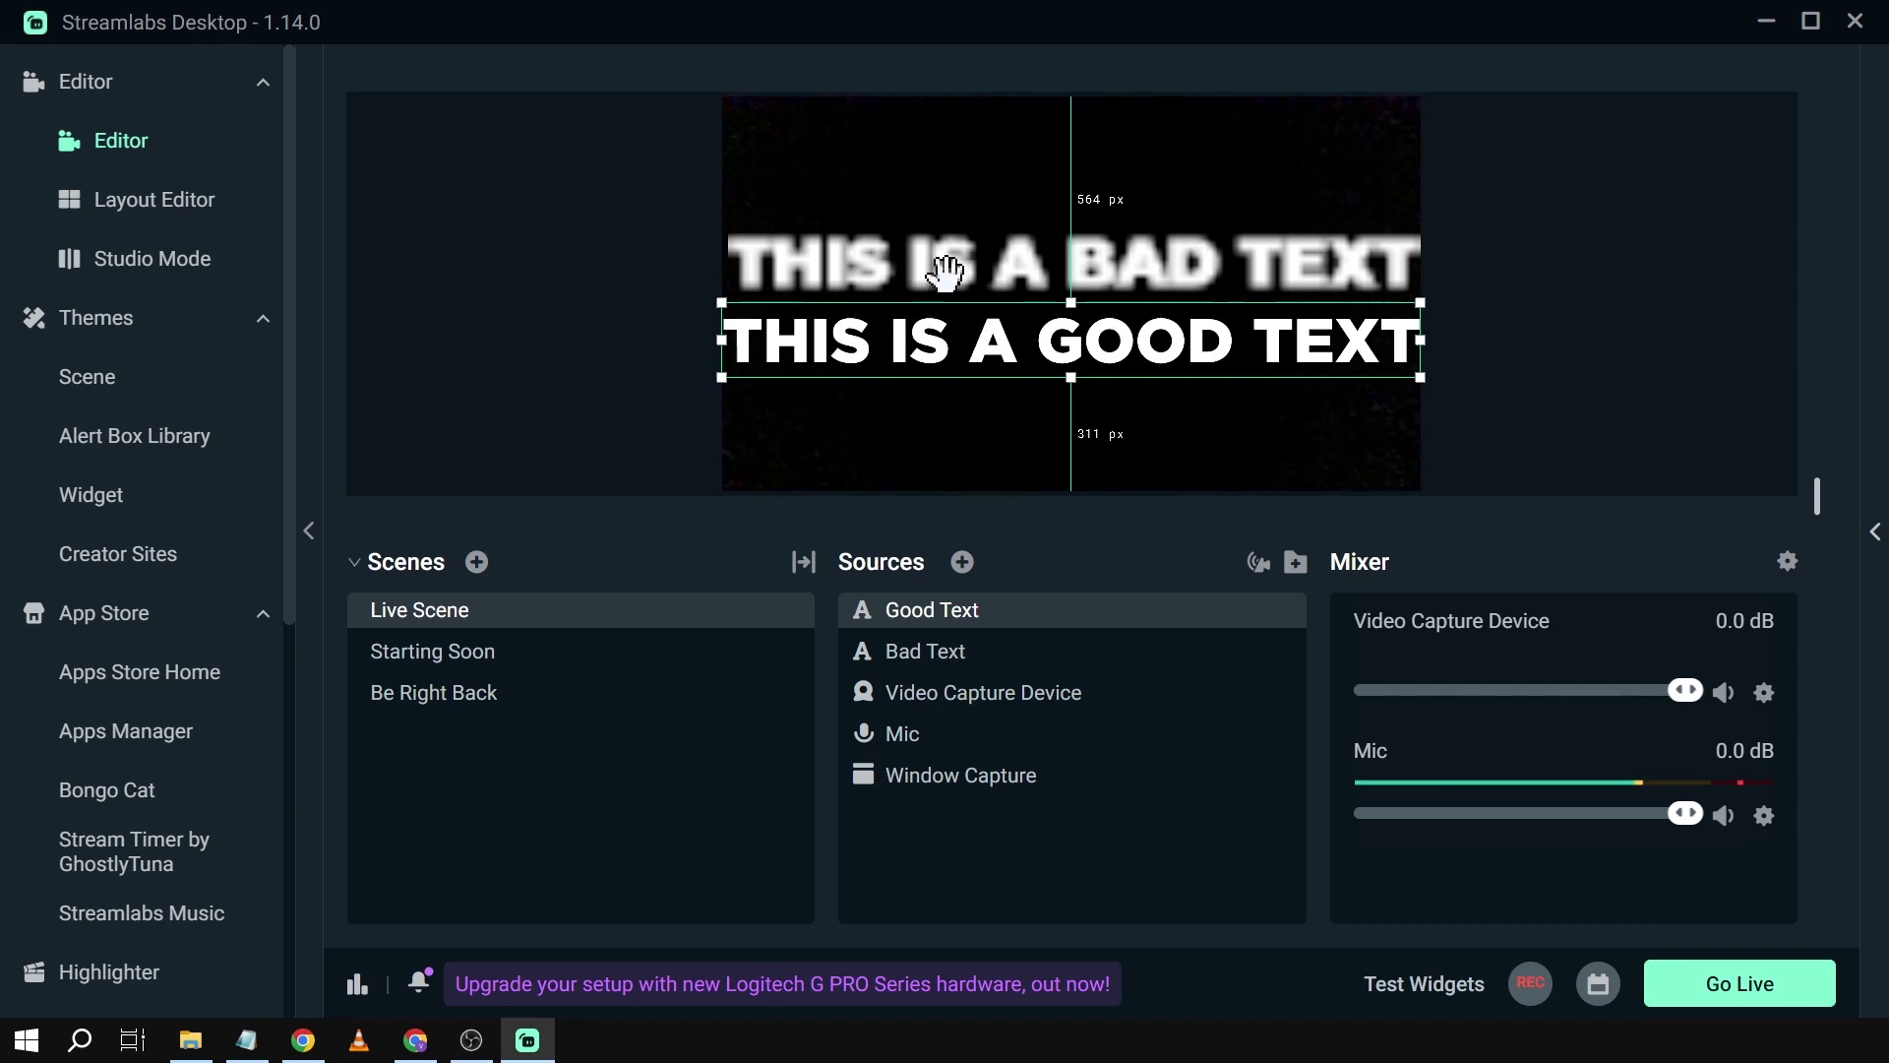
left_click(1096, 262)
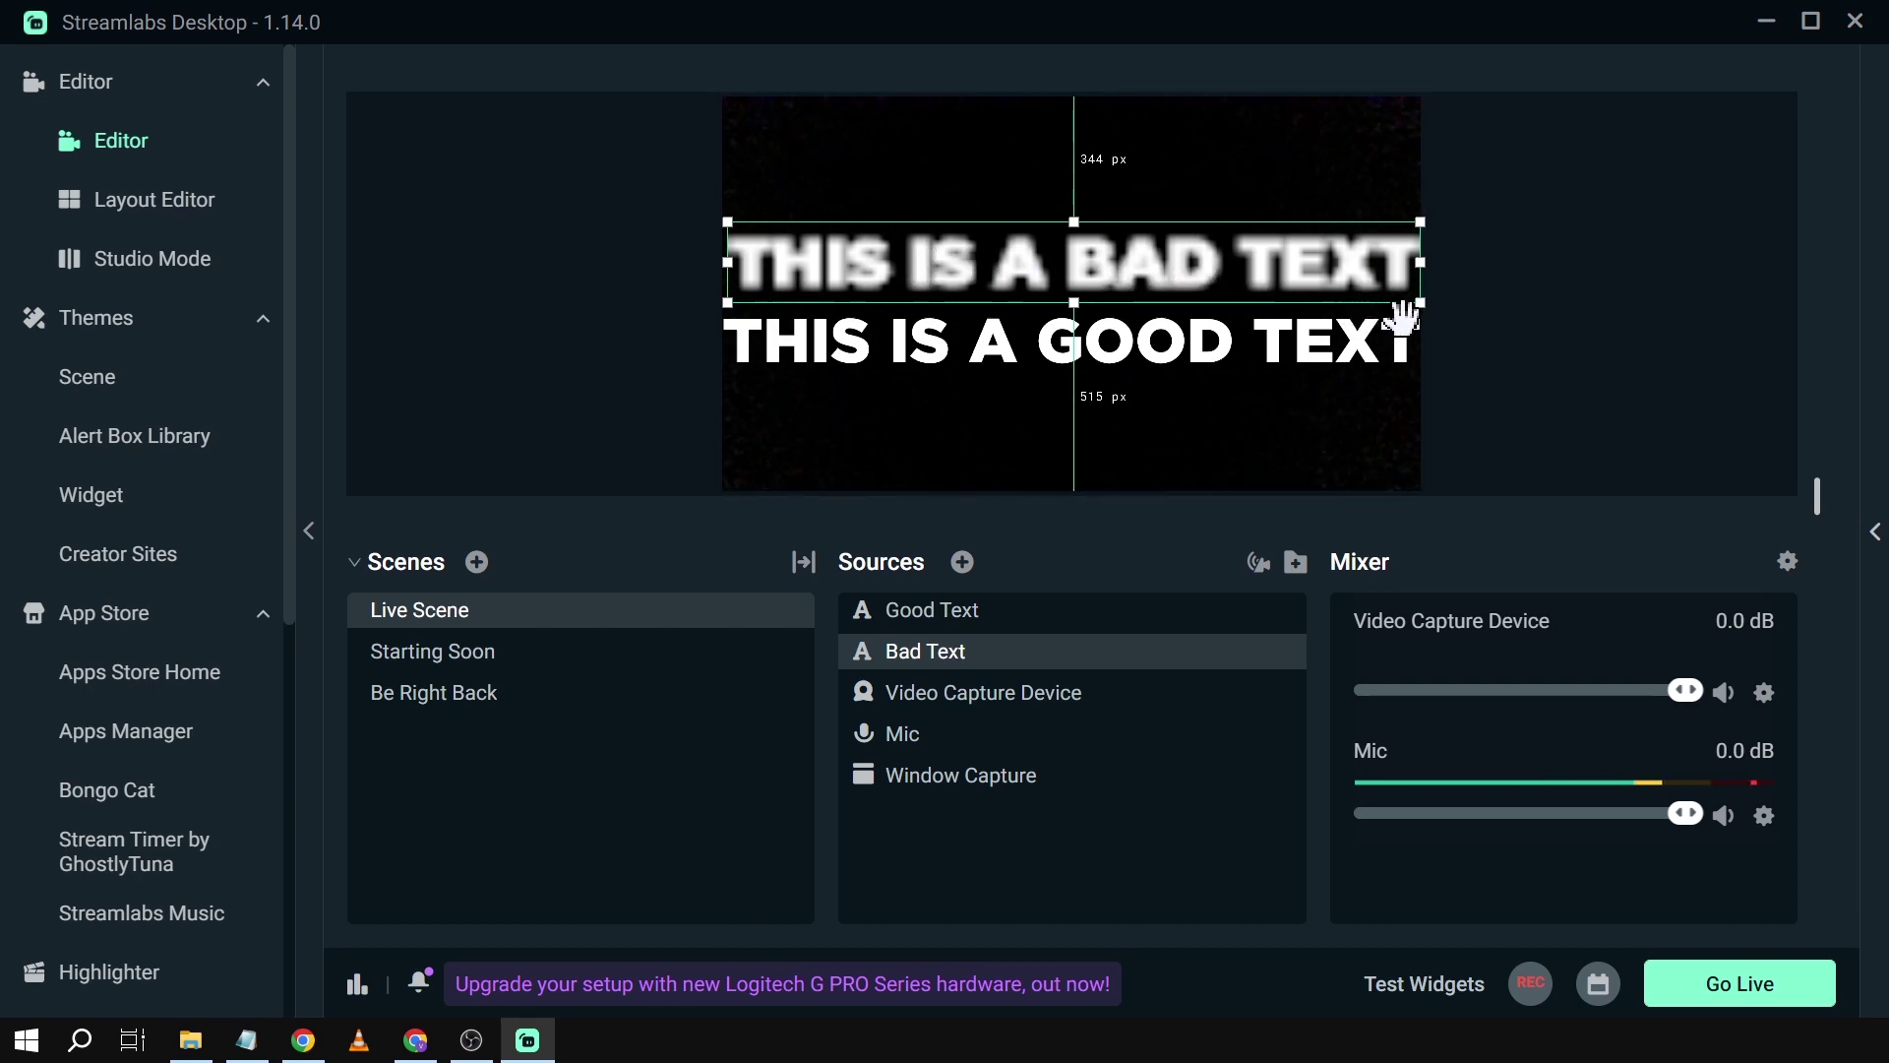
left_click_drag(1423, 302, 566, 244)
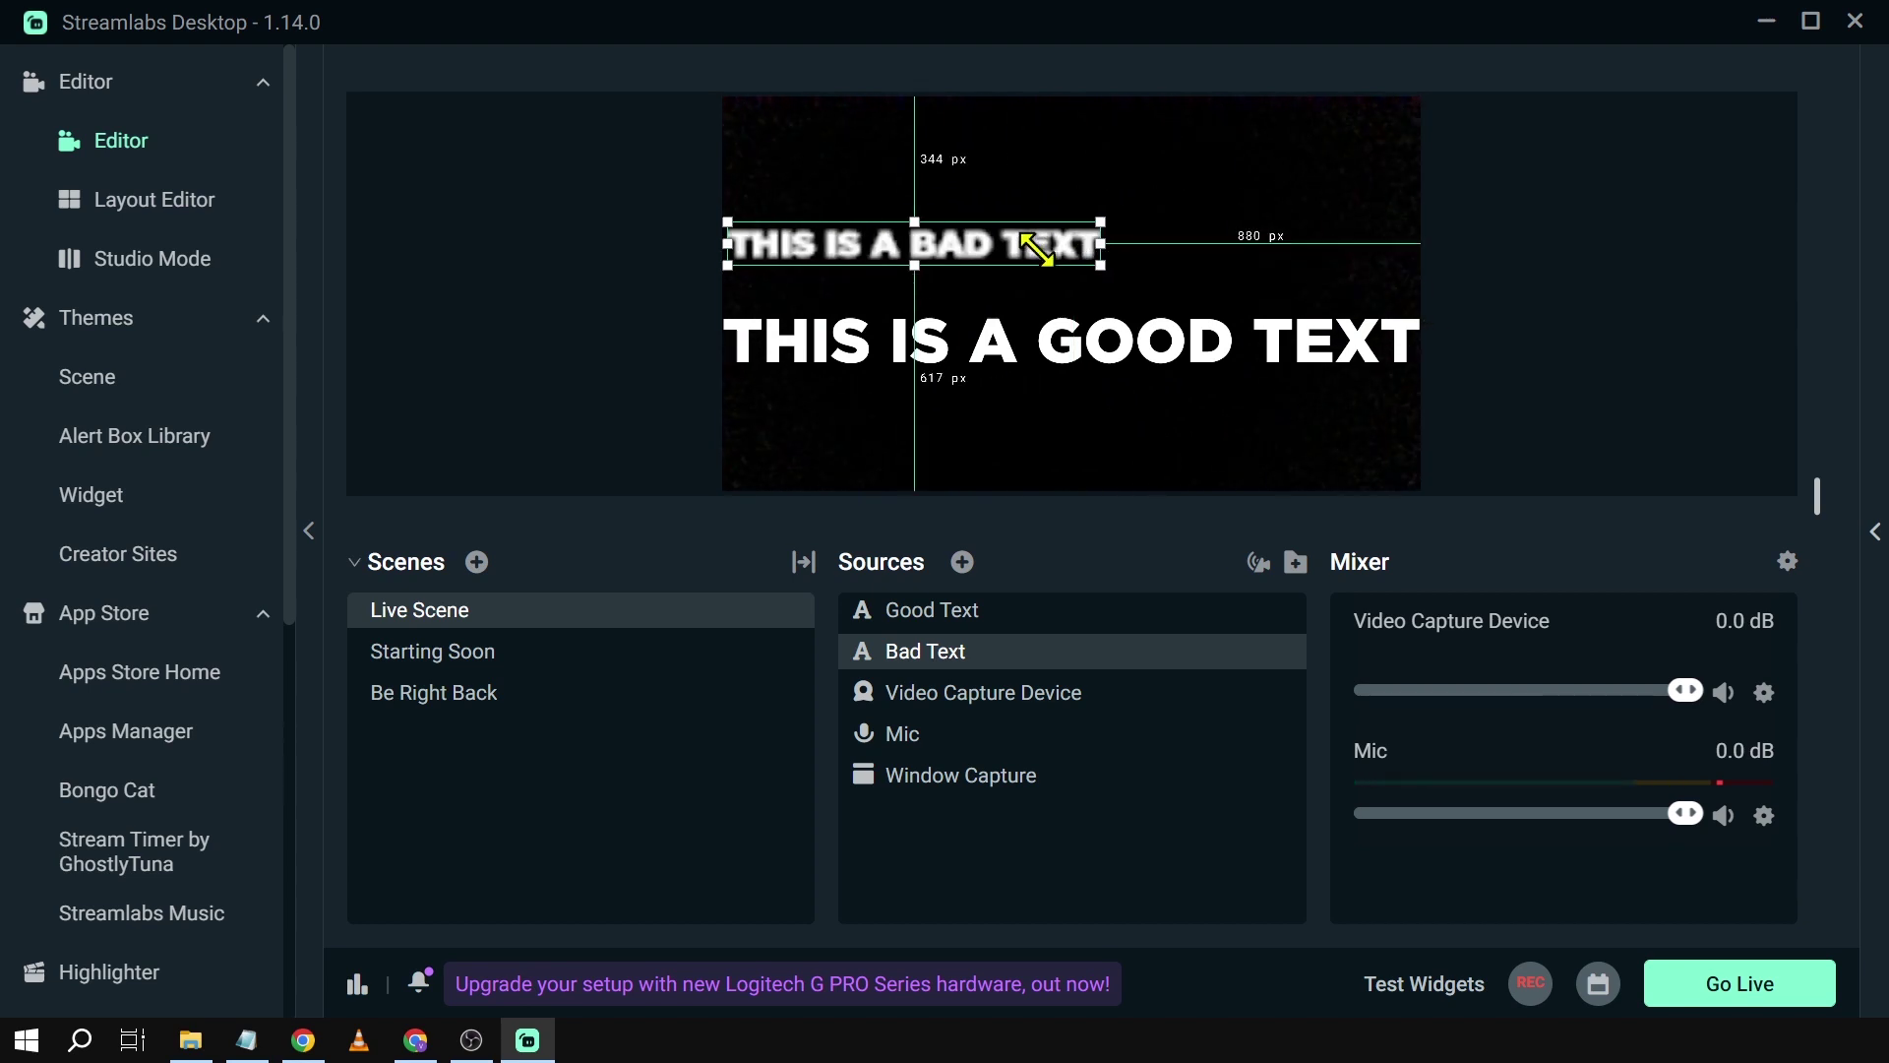
left_click(558, 387)
left_click(853, 241)
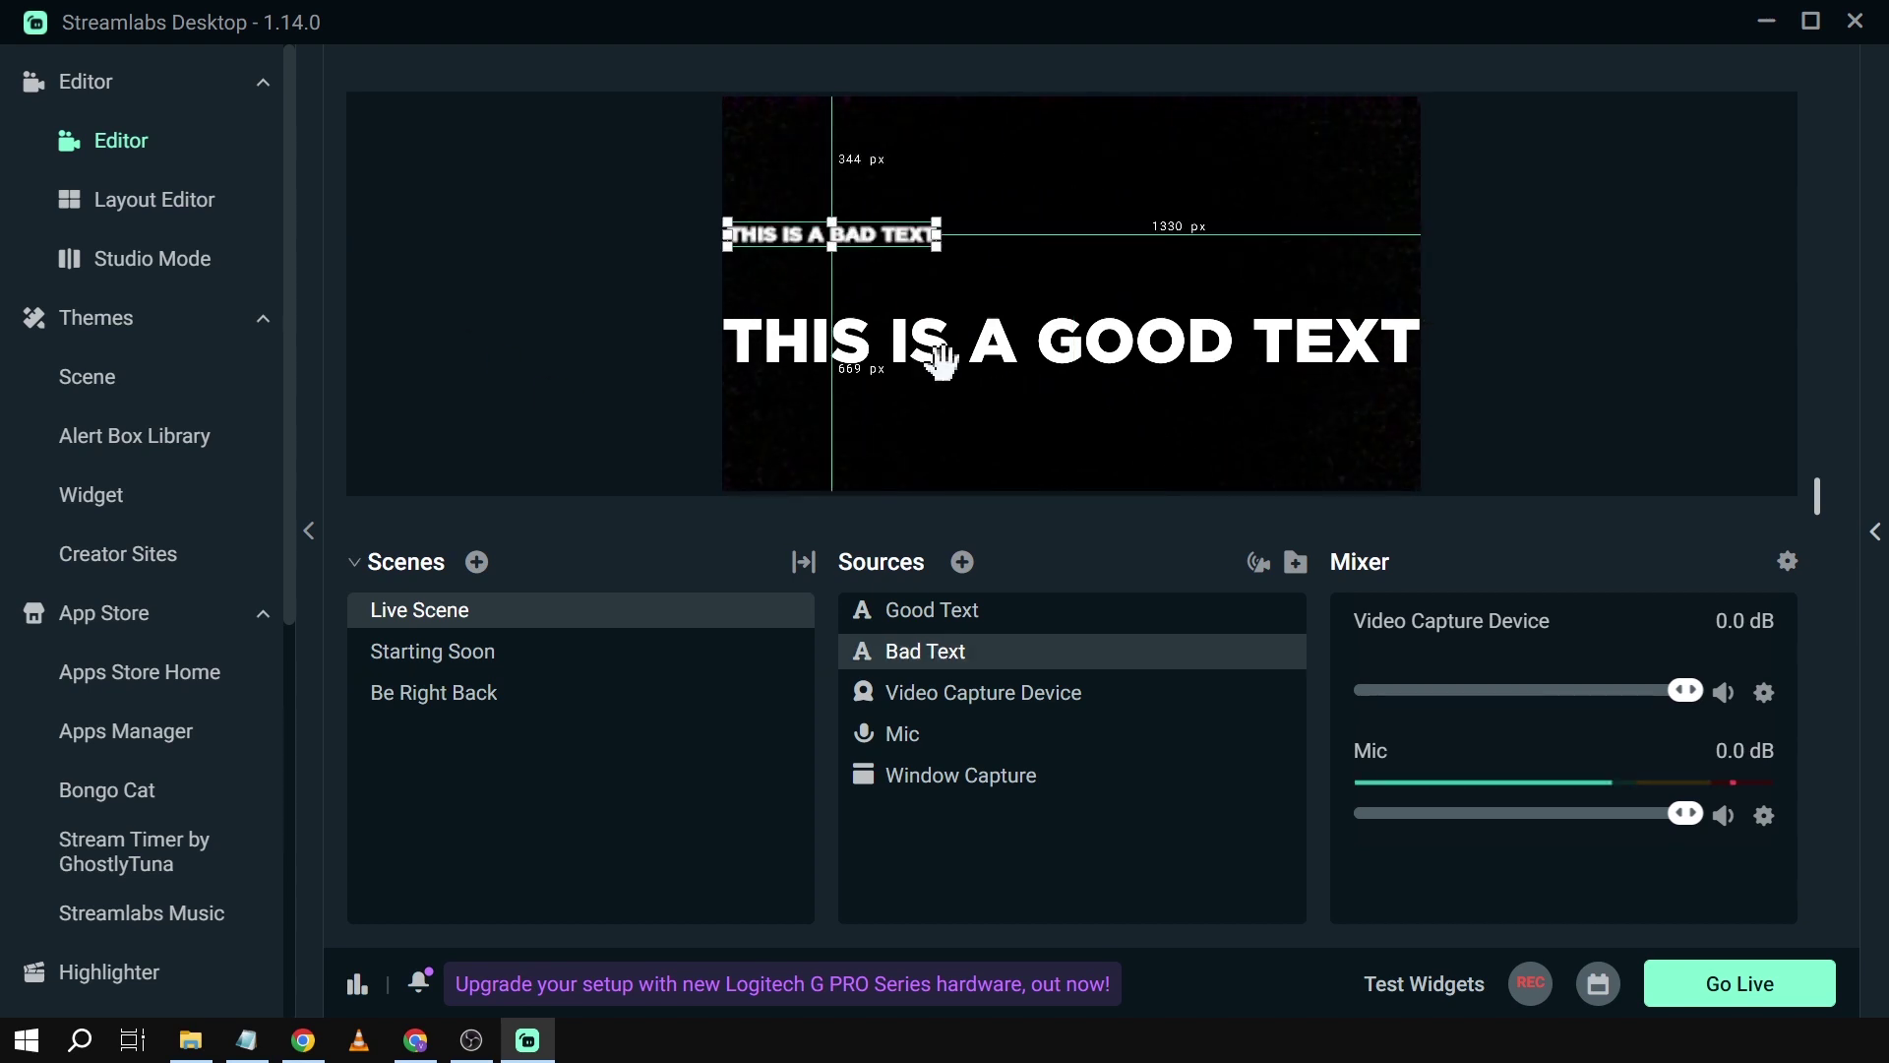
Bring up the Bad Text source's context menu, dismiss it, and bring it up again
right_click(950, 669)
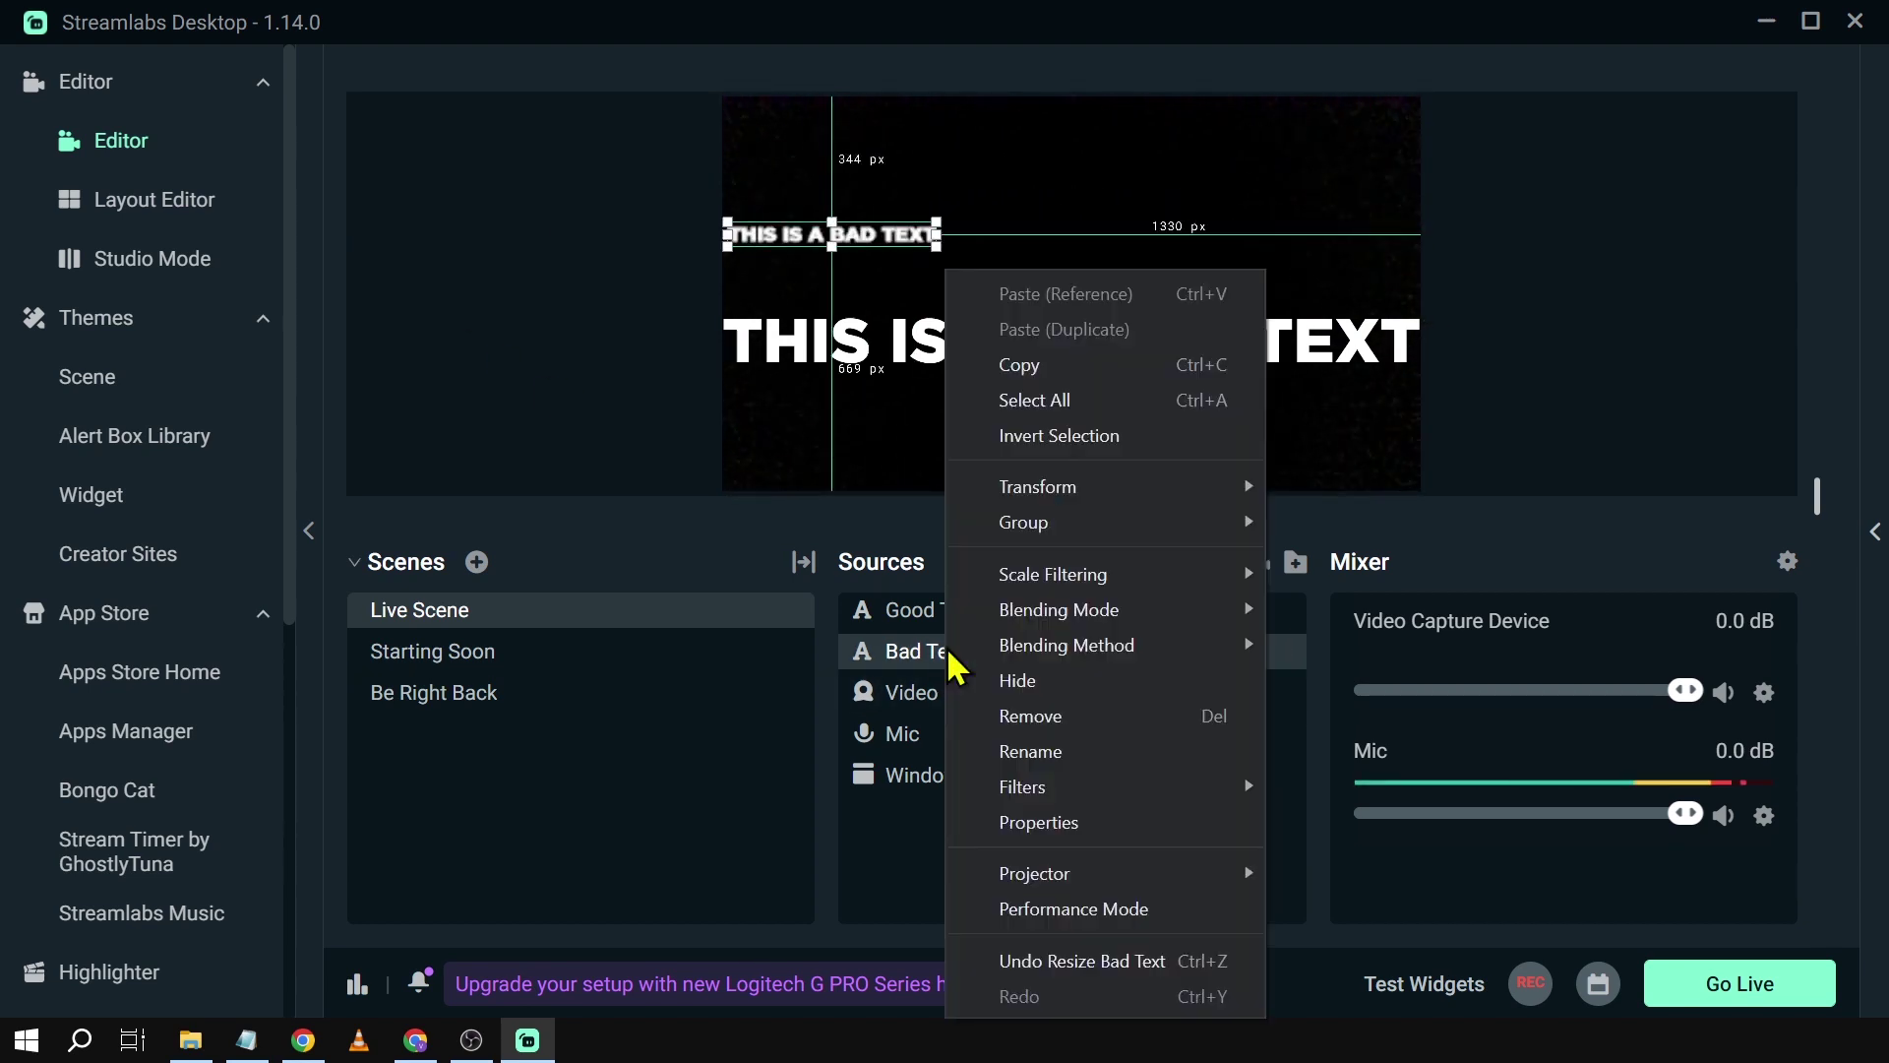
left_click(925, 671)
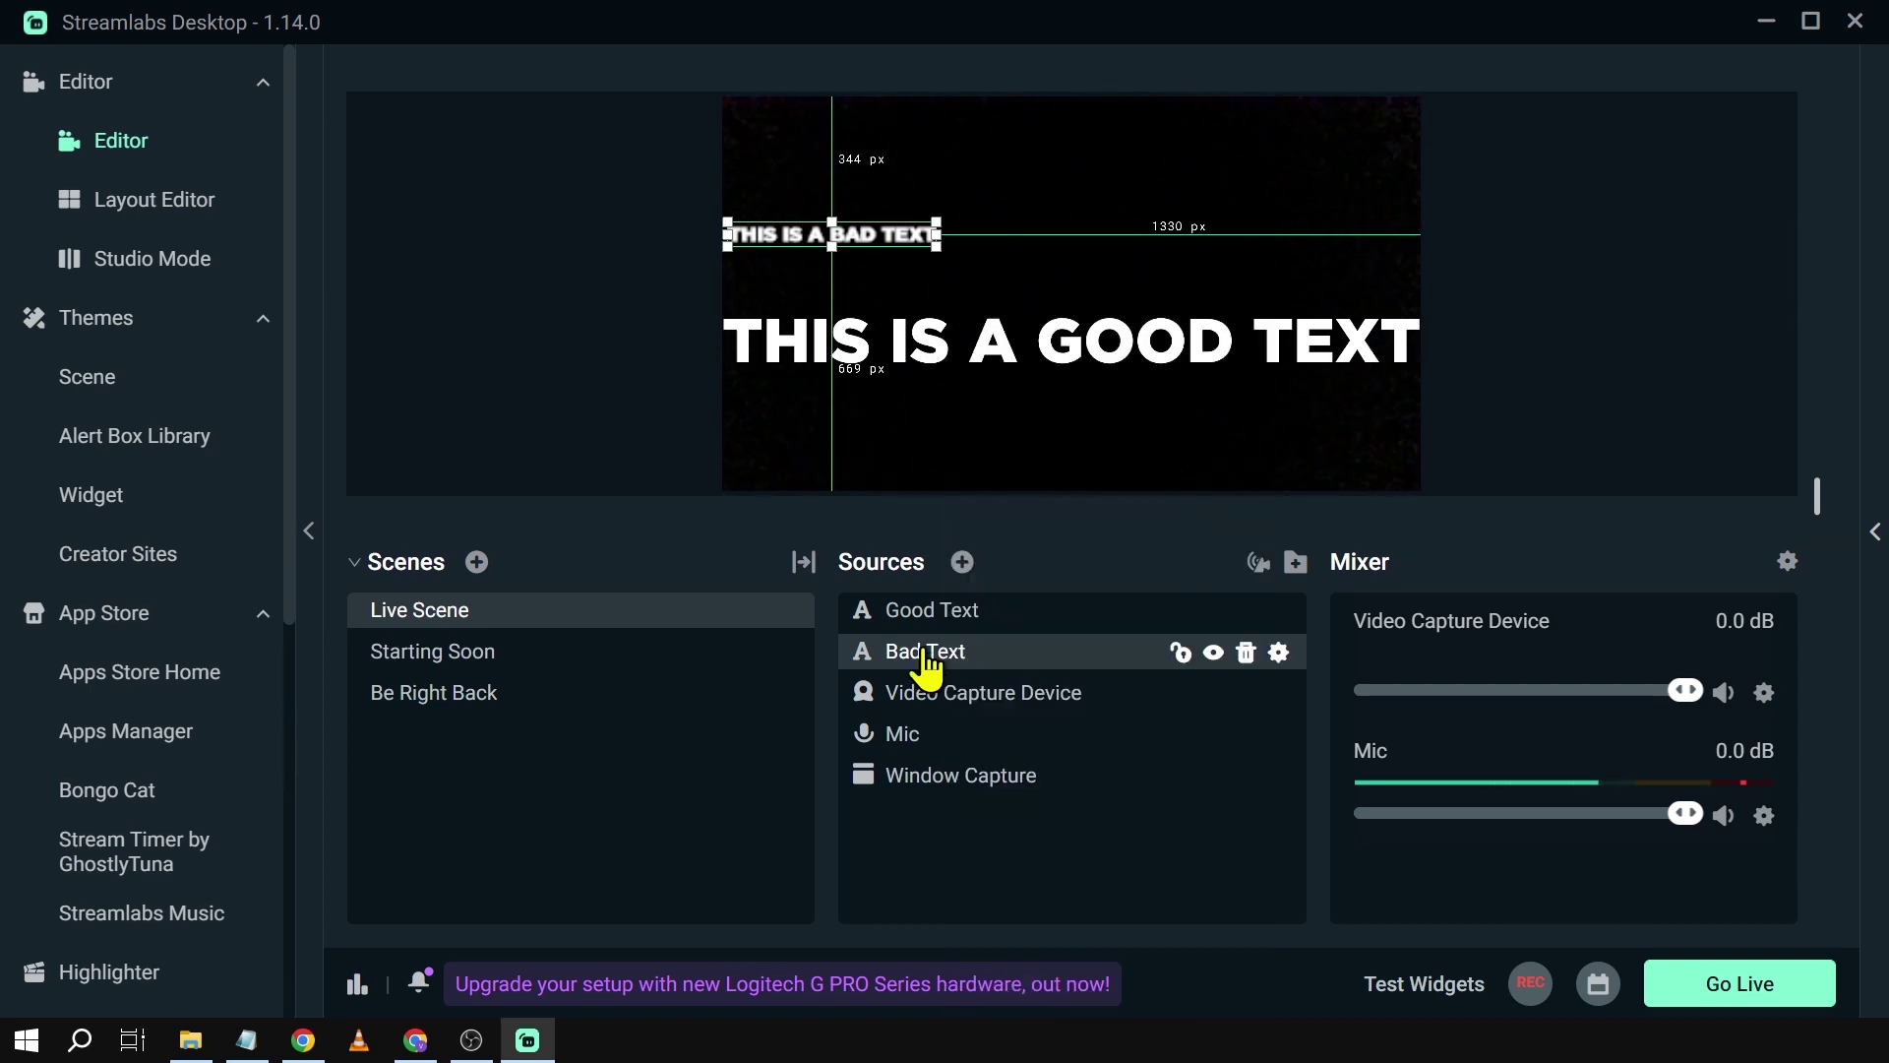
right_click(926, 668)
Set the Bad Text source's font size to 288 in its properties and apply it
left_click(1042, 824)
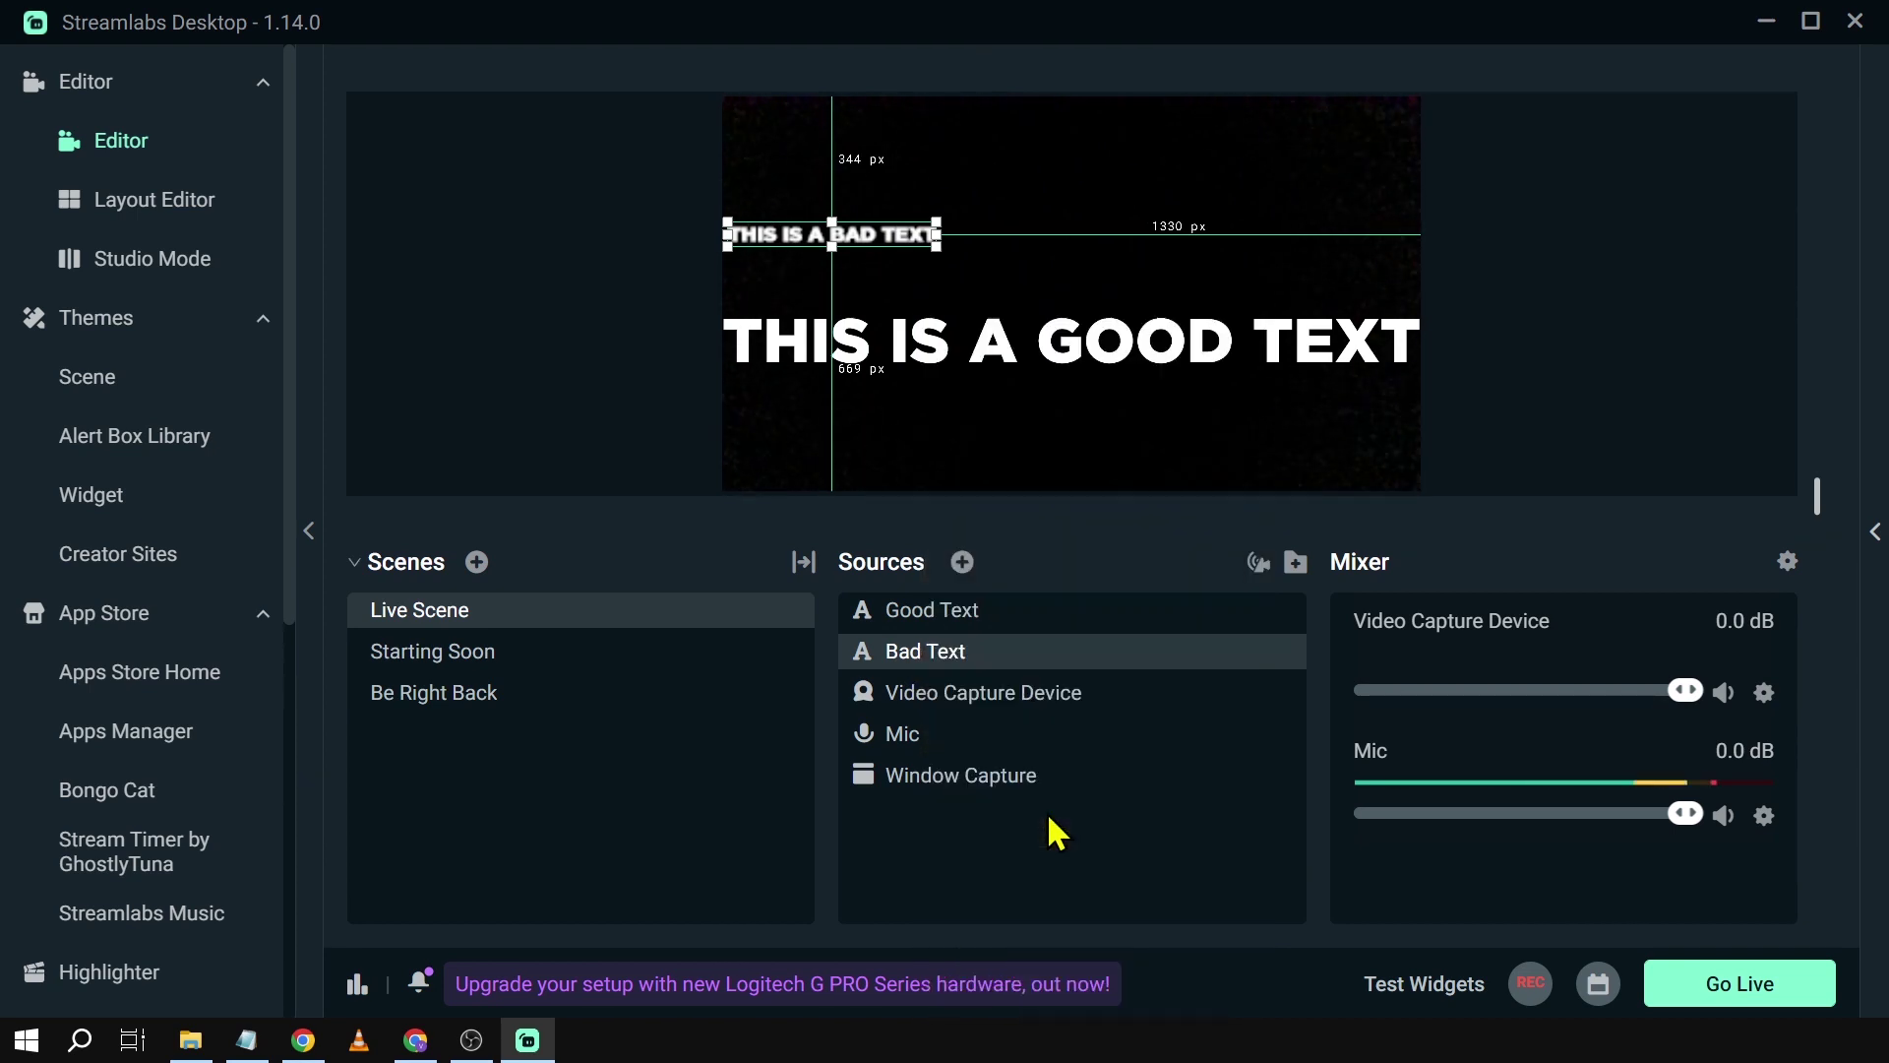
left_click_drag(868, 32, 1277, 50)
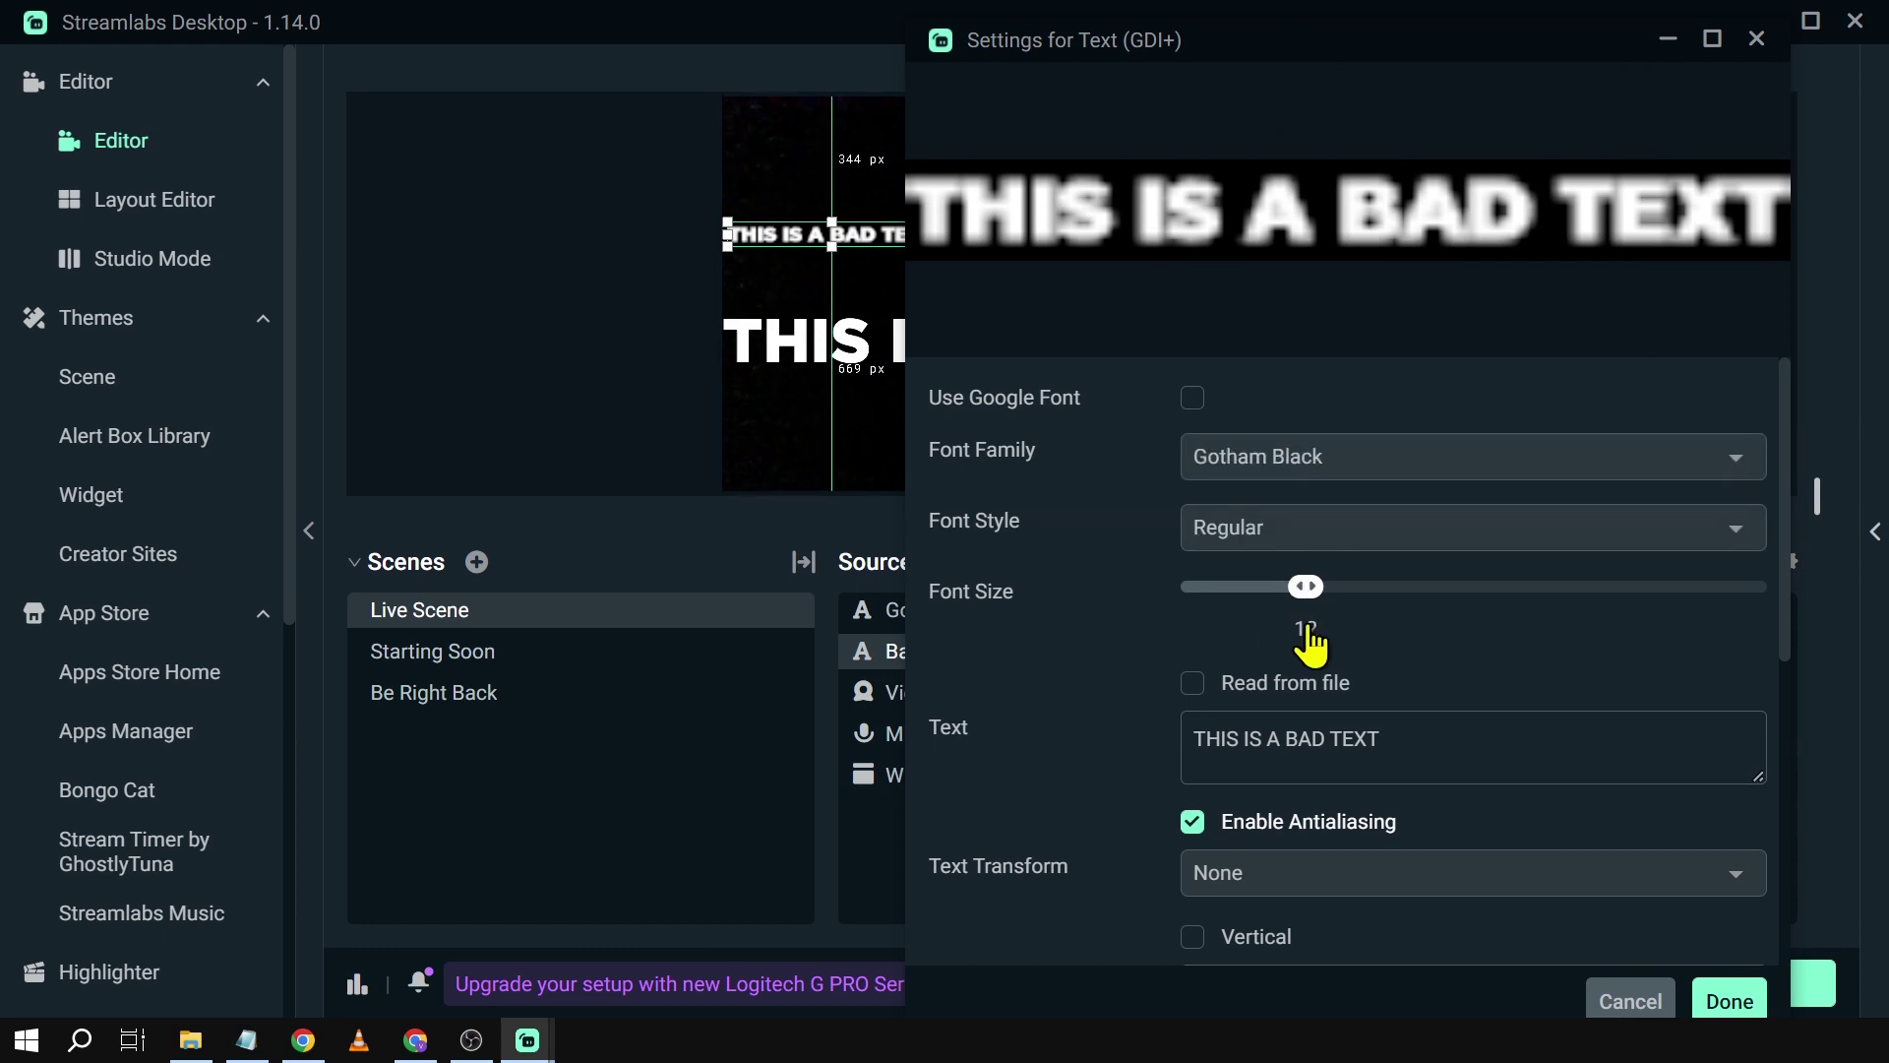
left_click_drag(1307, 591, 1767, 621)
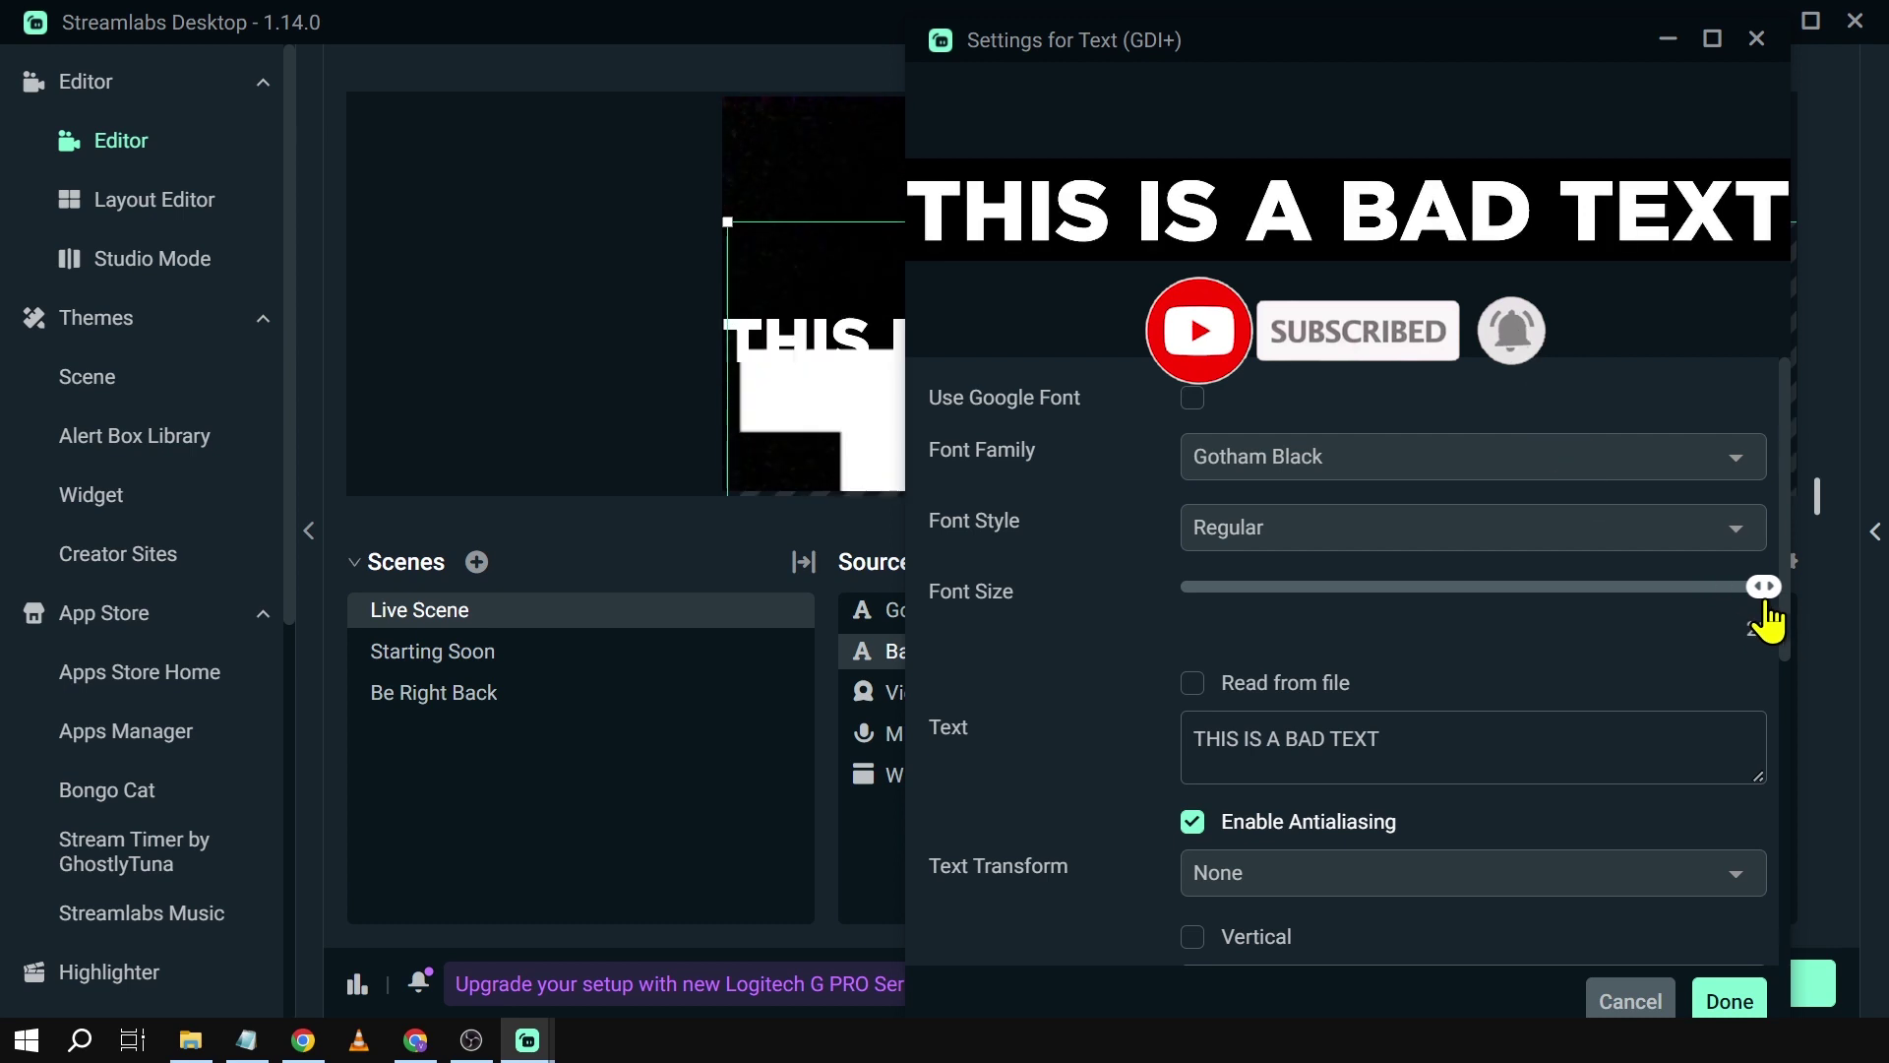
left_click(1730, 1001)
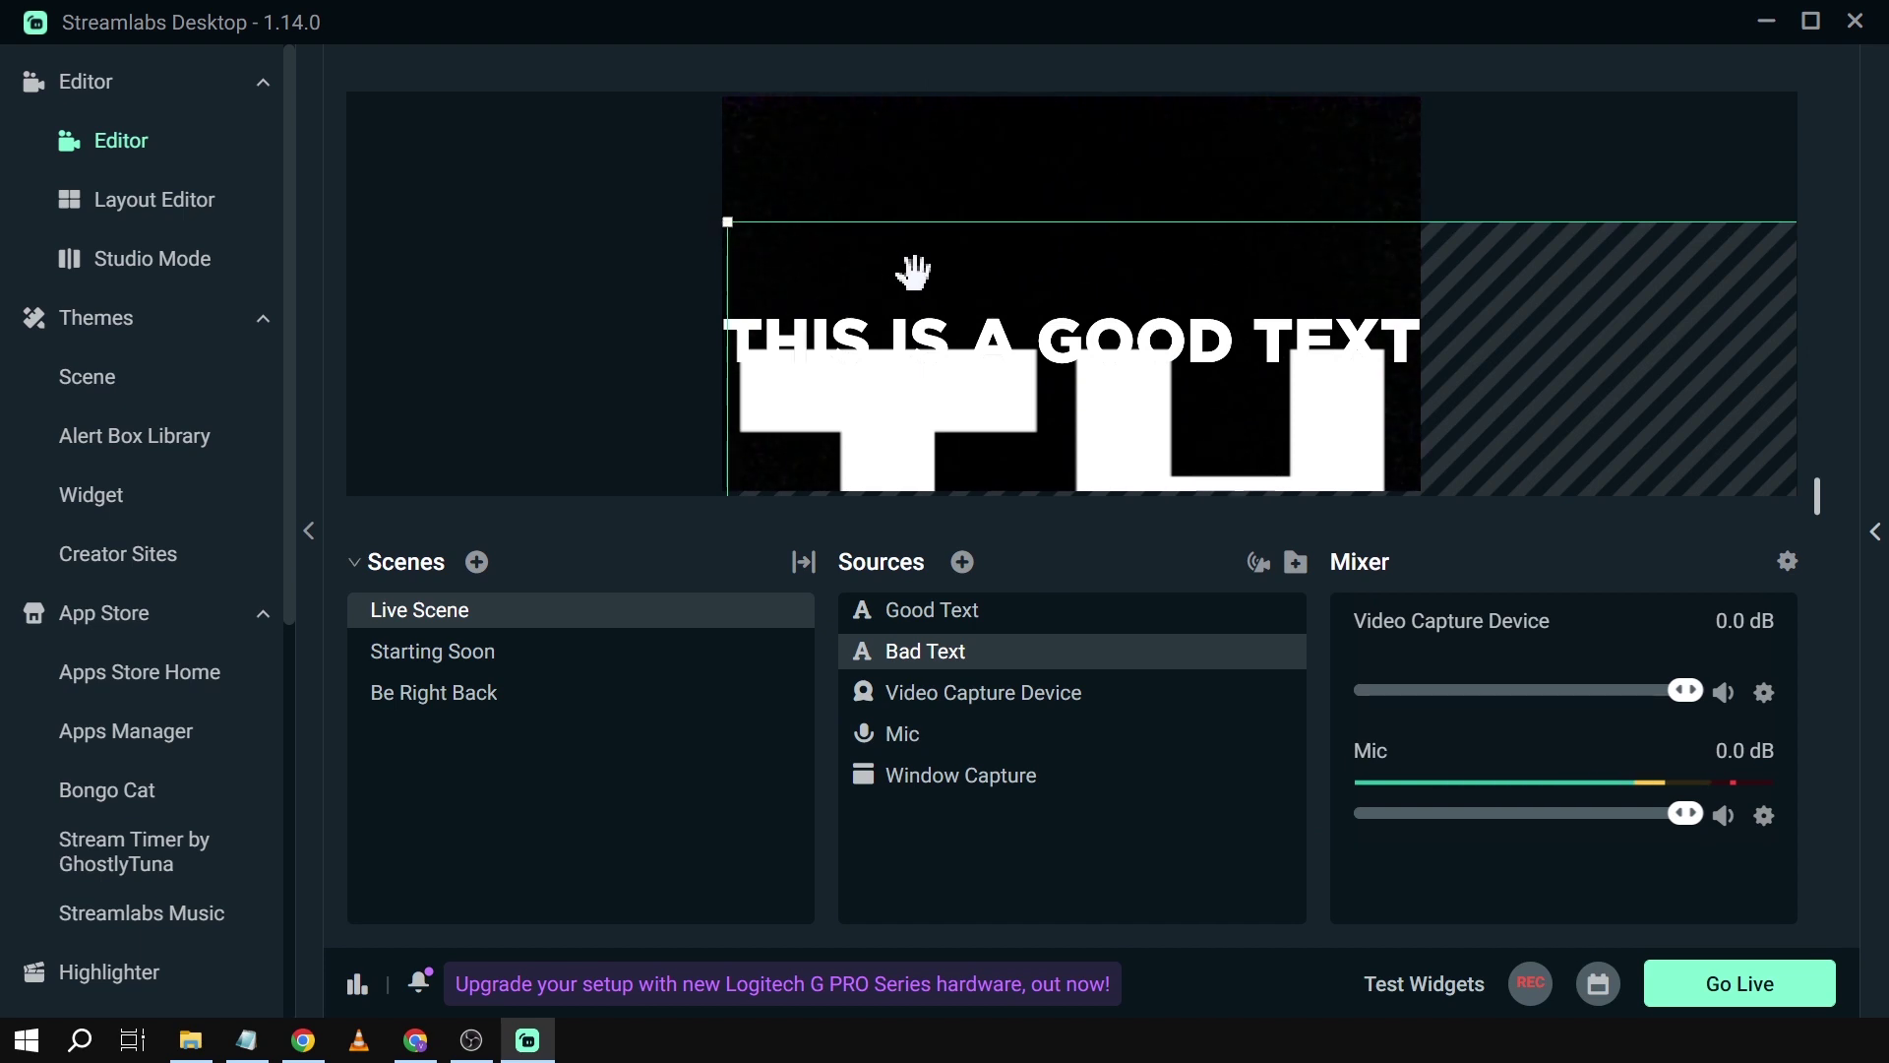
Move the enlarged Bad Text upward, scale it down small, and clear the selection
mouse_move(911, 278)
left_mouse_down()
mouse_move(934, 137)
mouse_move(909, 141)
left_mouse_up()
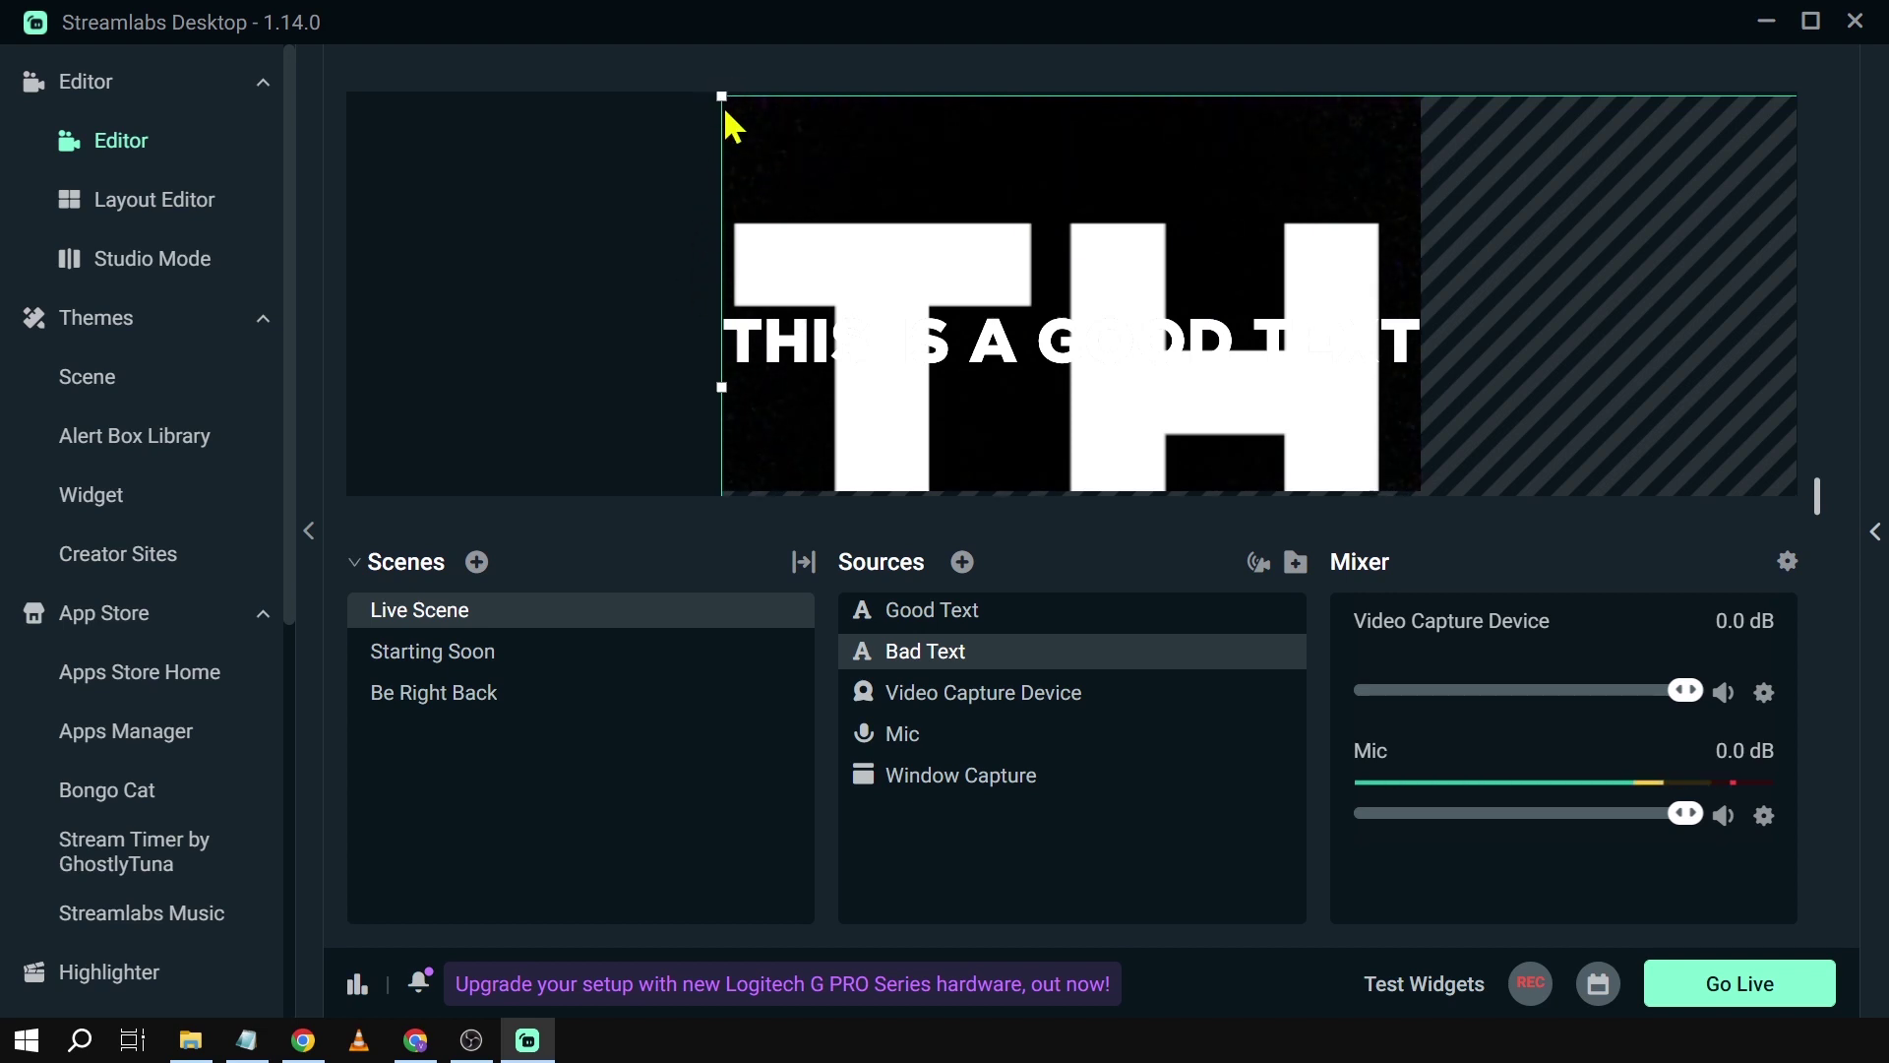
mouse_move(719, 96)
left_mouse_down()
mouse_move(1013, 274)
mouse_move(1329, 360)
mouse_move(896, 287)
mouse_move(1376, 271)
mouse_move(739, 84)
mouse_move(1269, 316)
mouse_move(708, 111)
mouse_move(814, 118)
mouse_move(1202, 280)
mouse_move(725, 199)
mouse_move(974, 237)
mouse_move(1476, 220)
mouse_move(1193, 260)
mouse_move(1418, 262)
left_mouse_up()
left_click(798, 438)
left_click(516, 328)
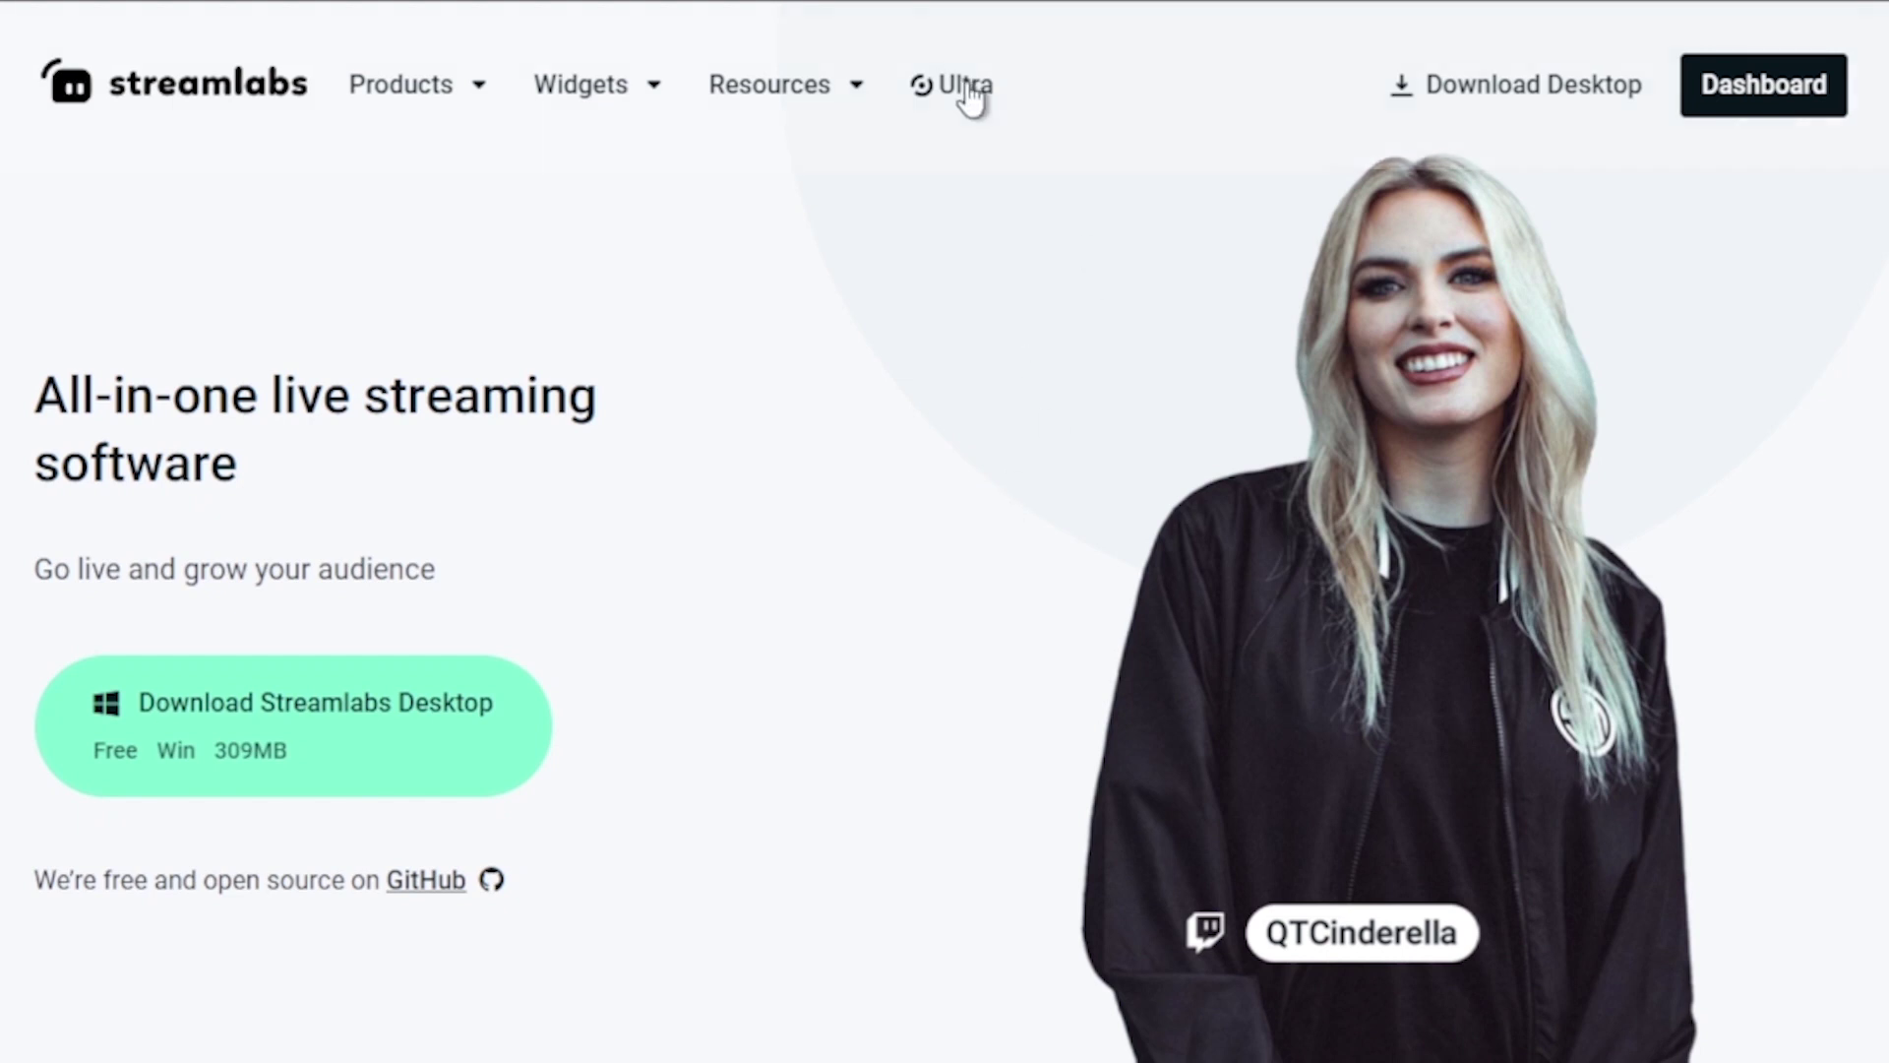
Visit the Ultra plan page, then subscribe with all notifications and like the video
left_click(957, 86)
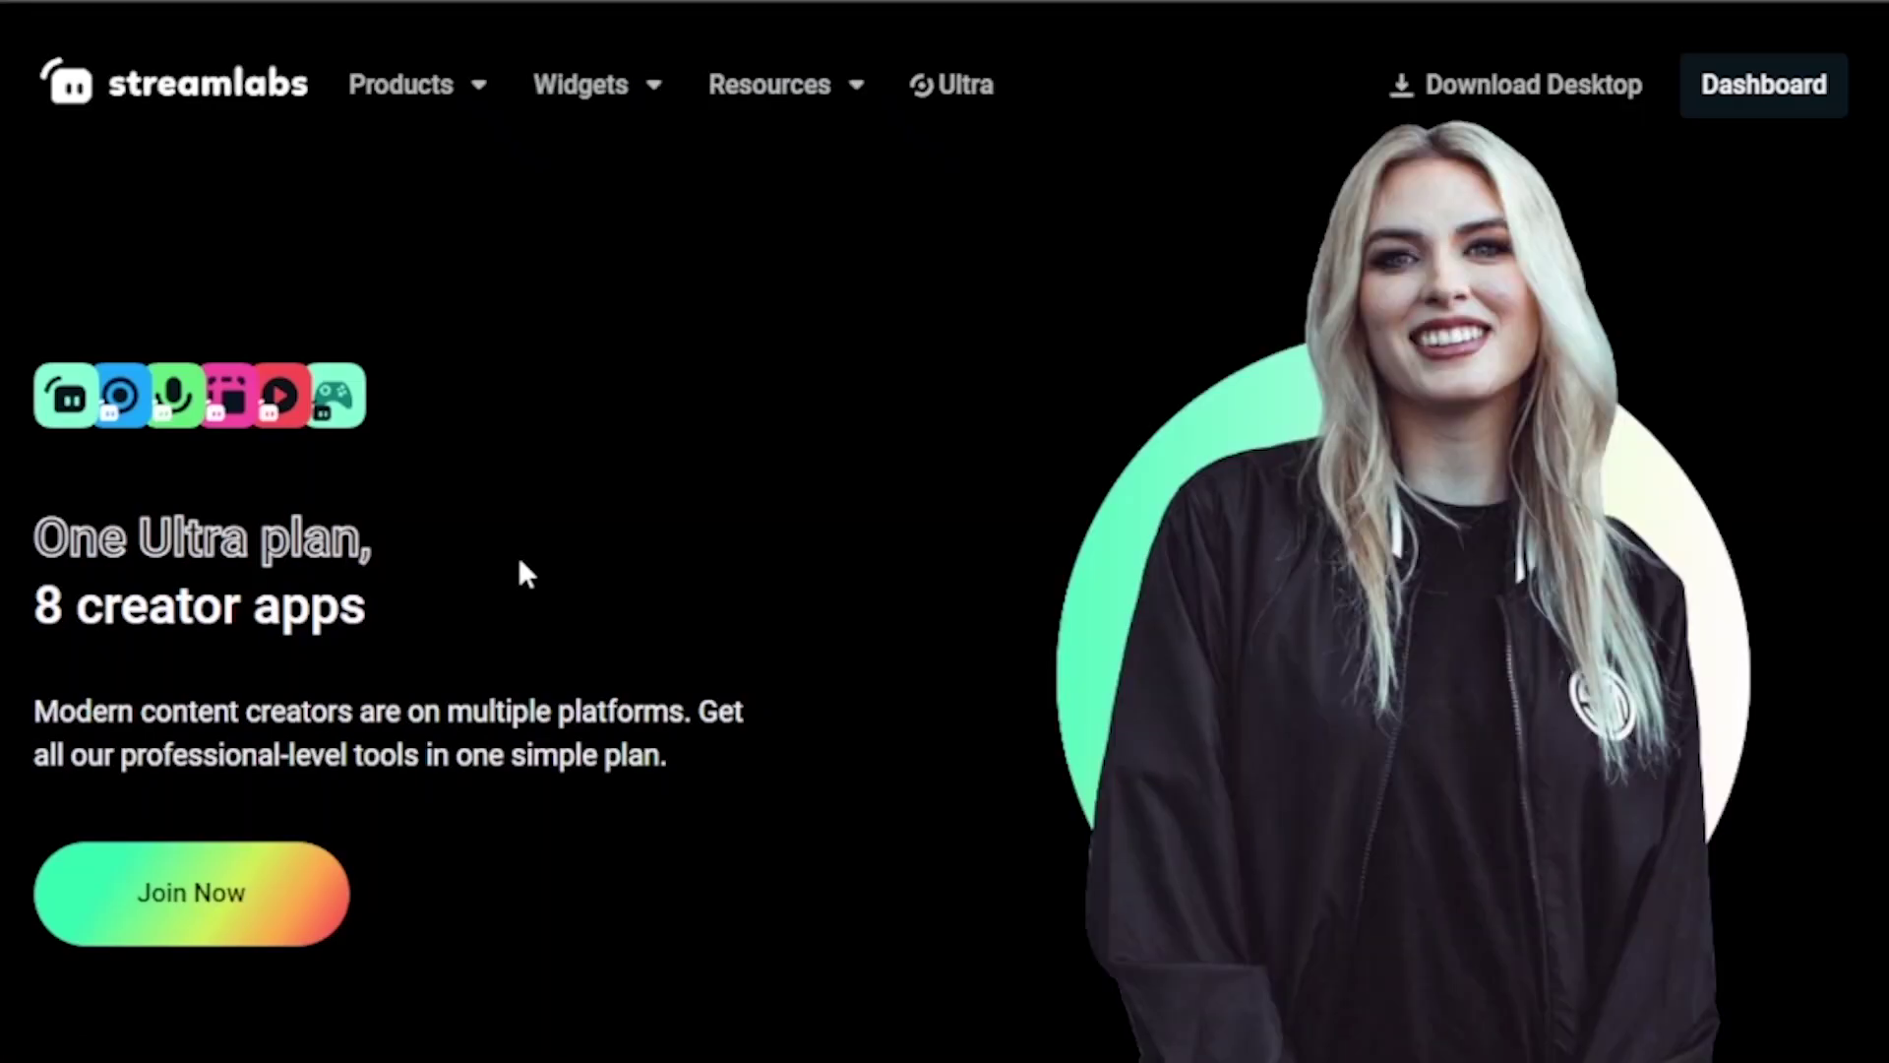
scroll(518, 552, "down", 2)
scroll(535, 549, "down", 5)
scroll(536, 554, "down", 5)
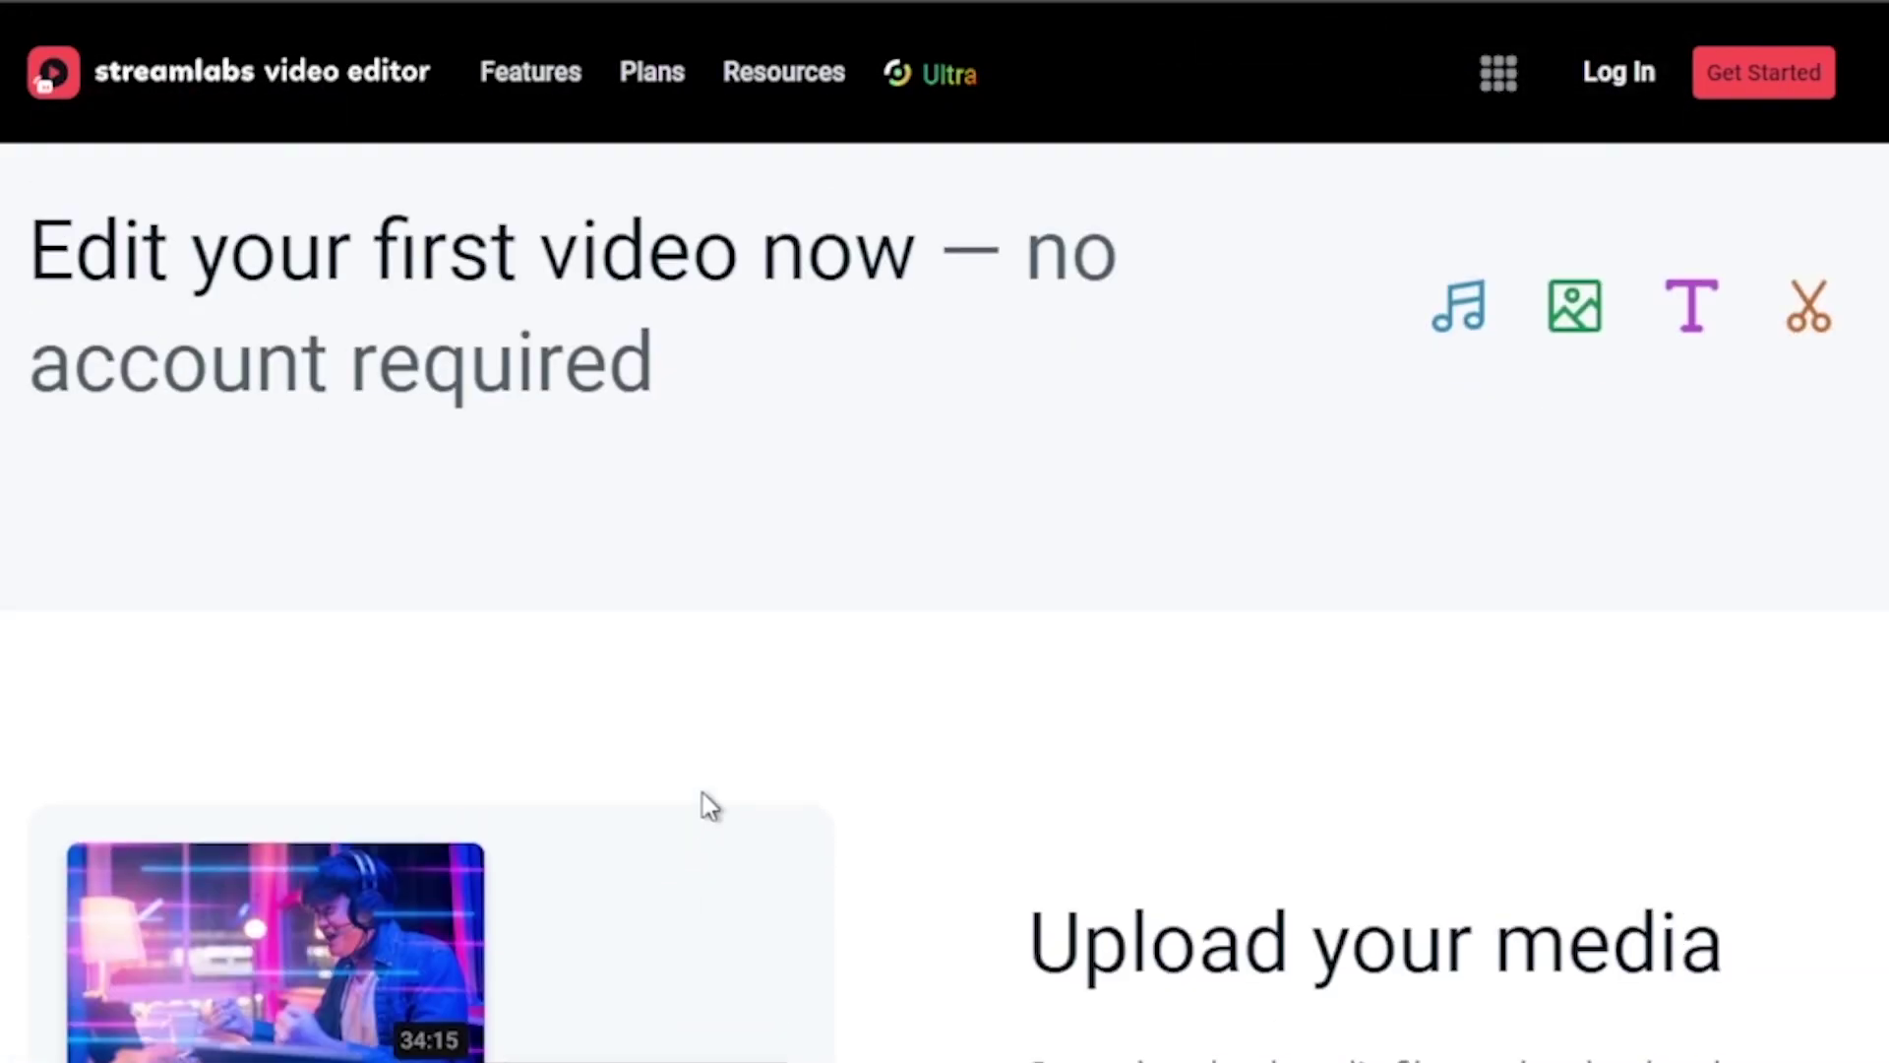
scroll(709, 801, "down", 5)
scroll(710, 802, "down", 5)
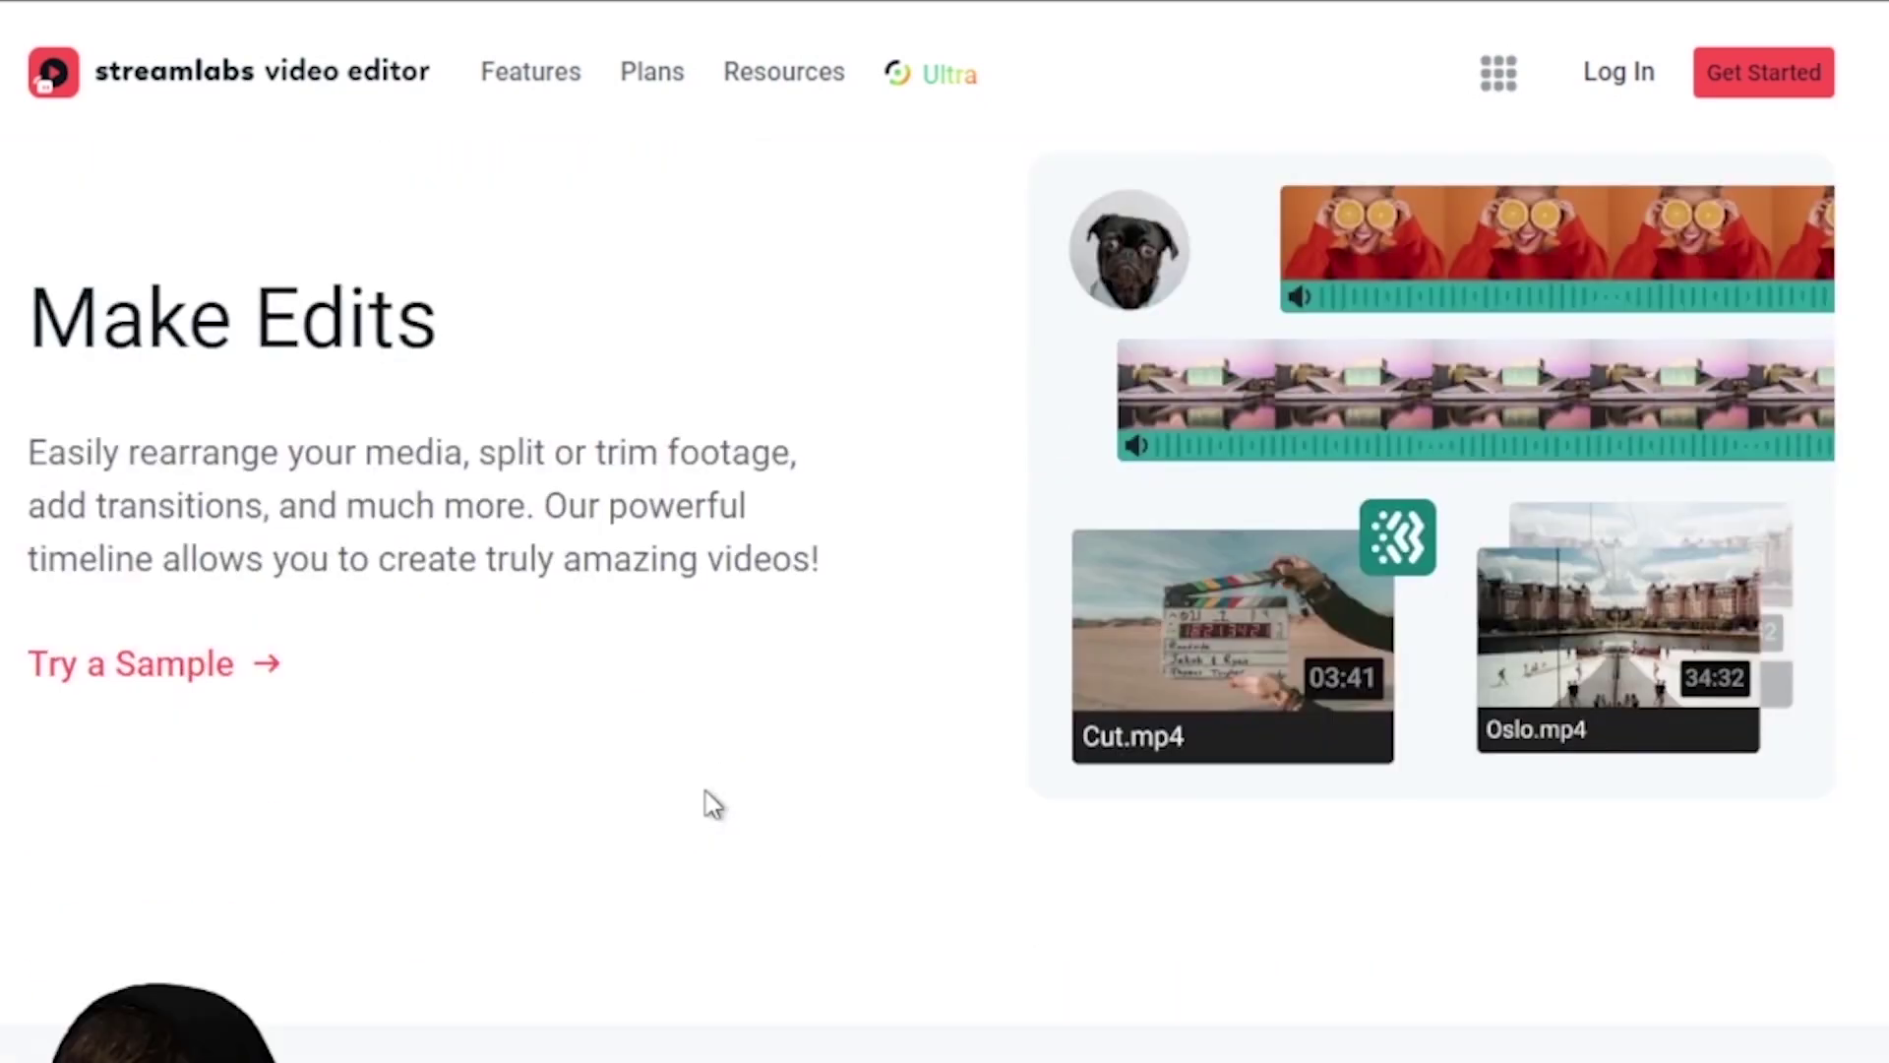
scroll(708, 802, "down", 5)
scroll(708, 802, "down", 2)
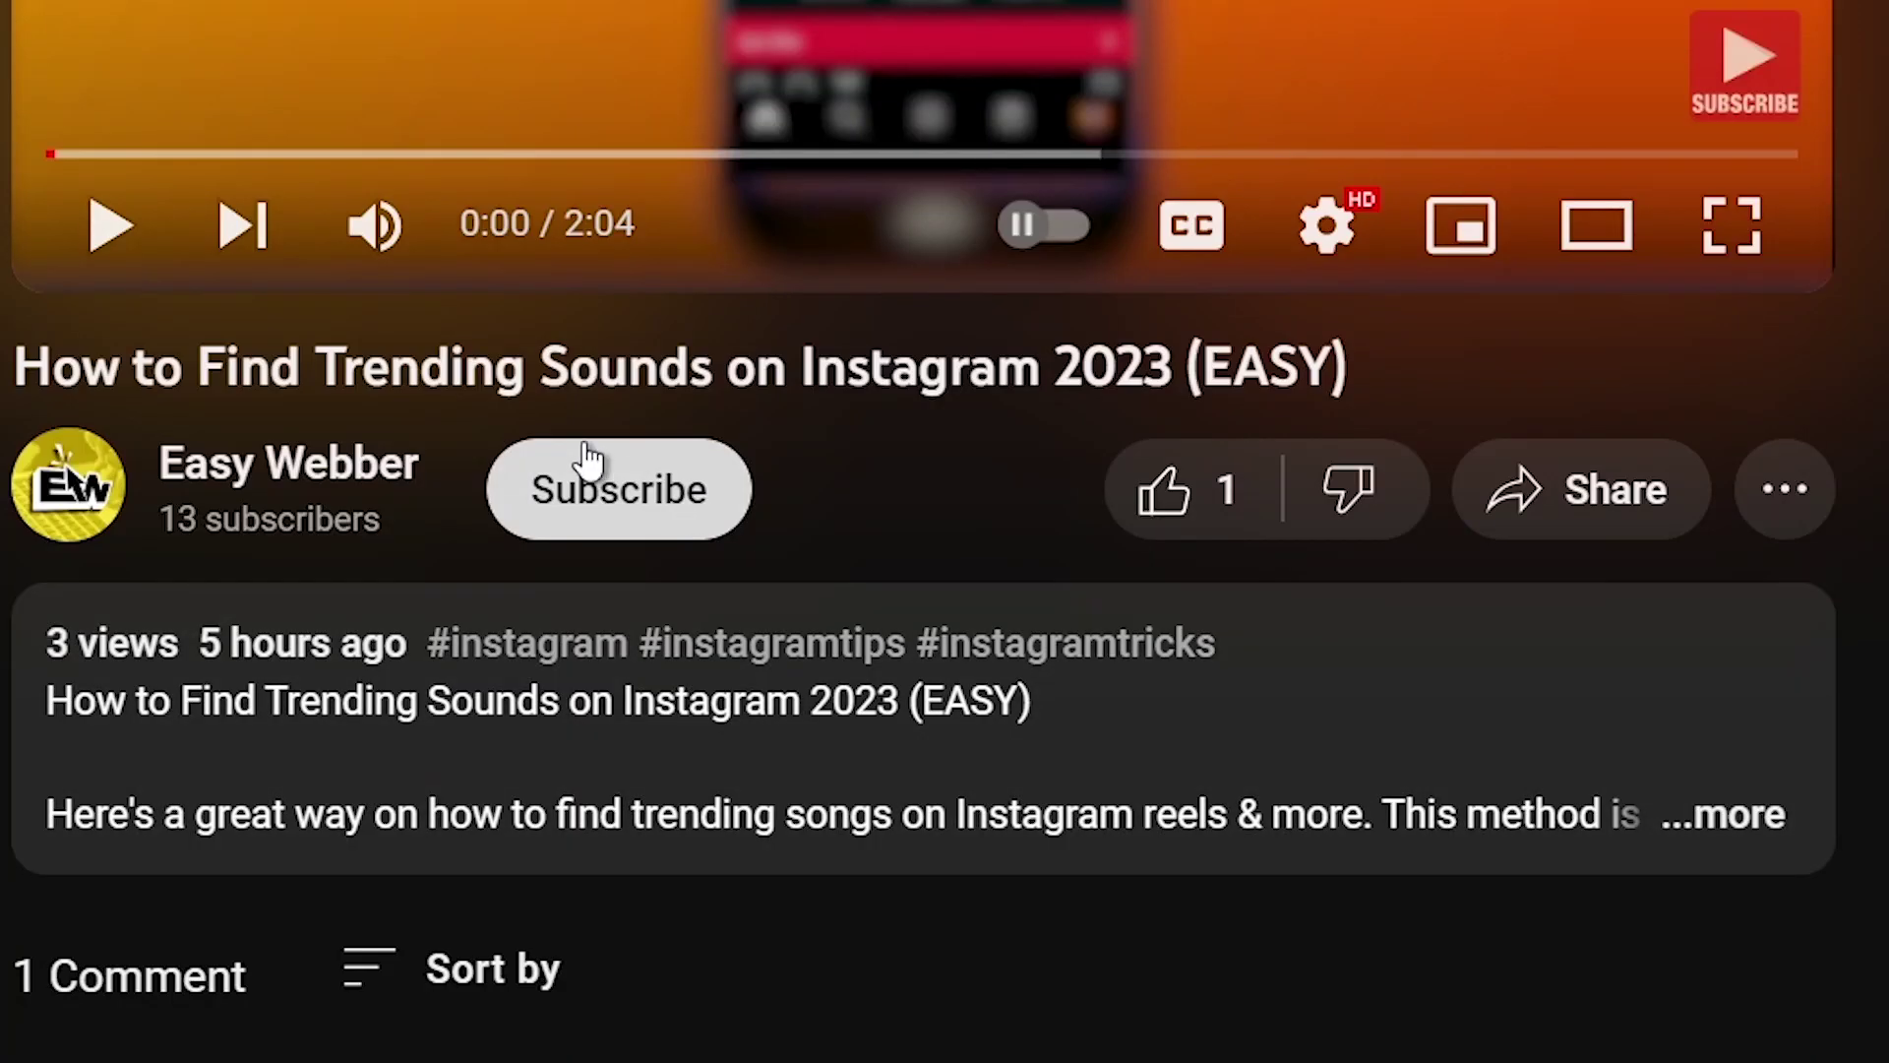
left_click(590, 479)
left_click(846, 510)
left_click(720, 634)
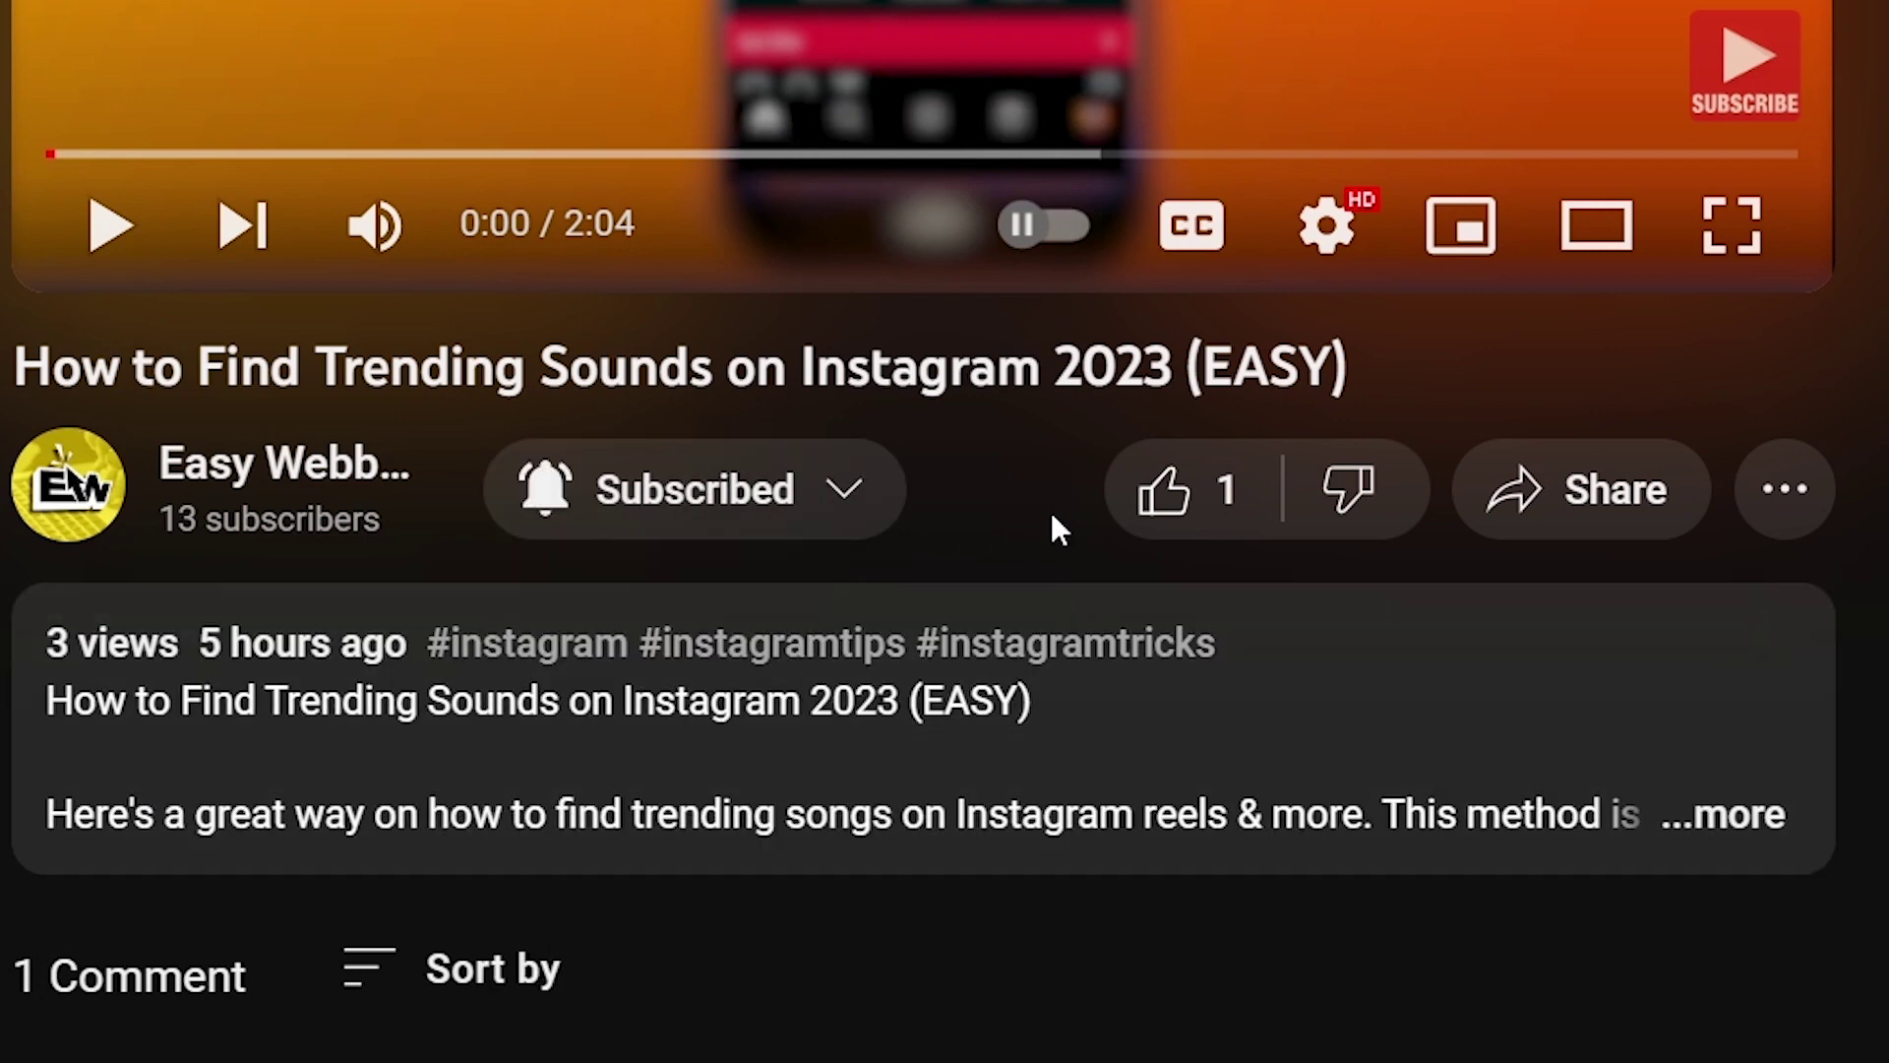
left_click(1160, 496)
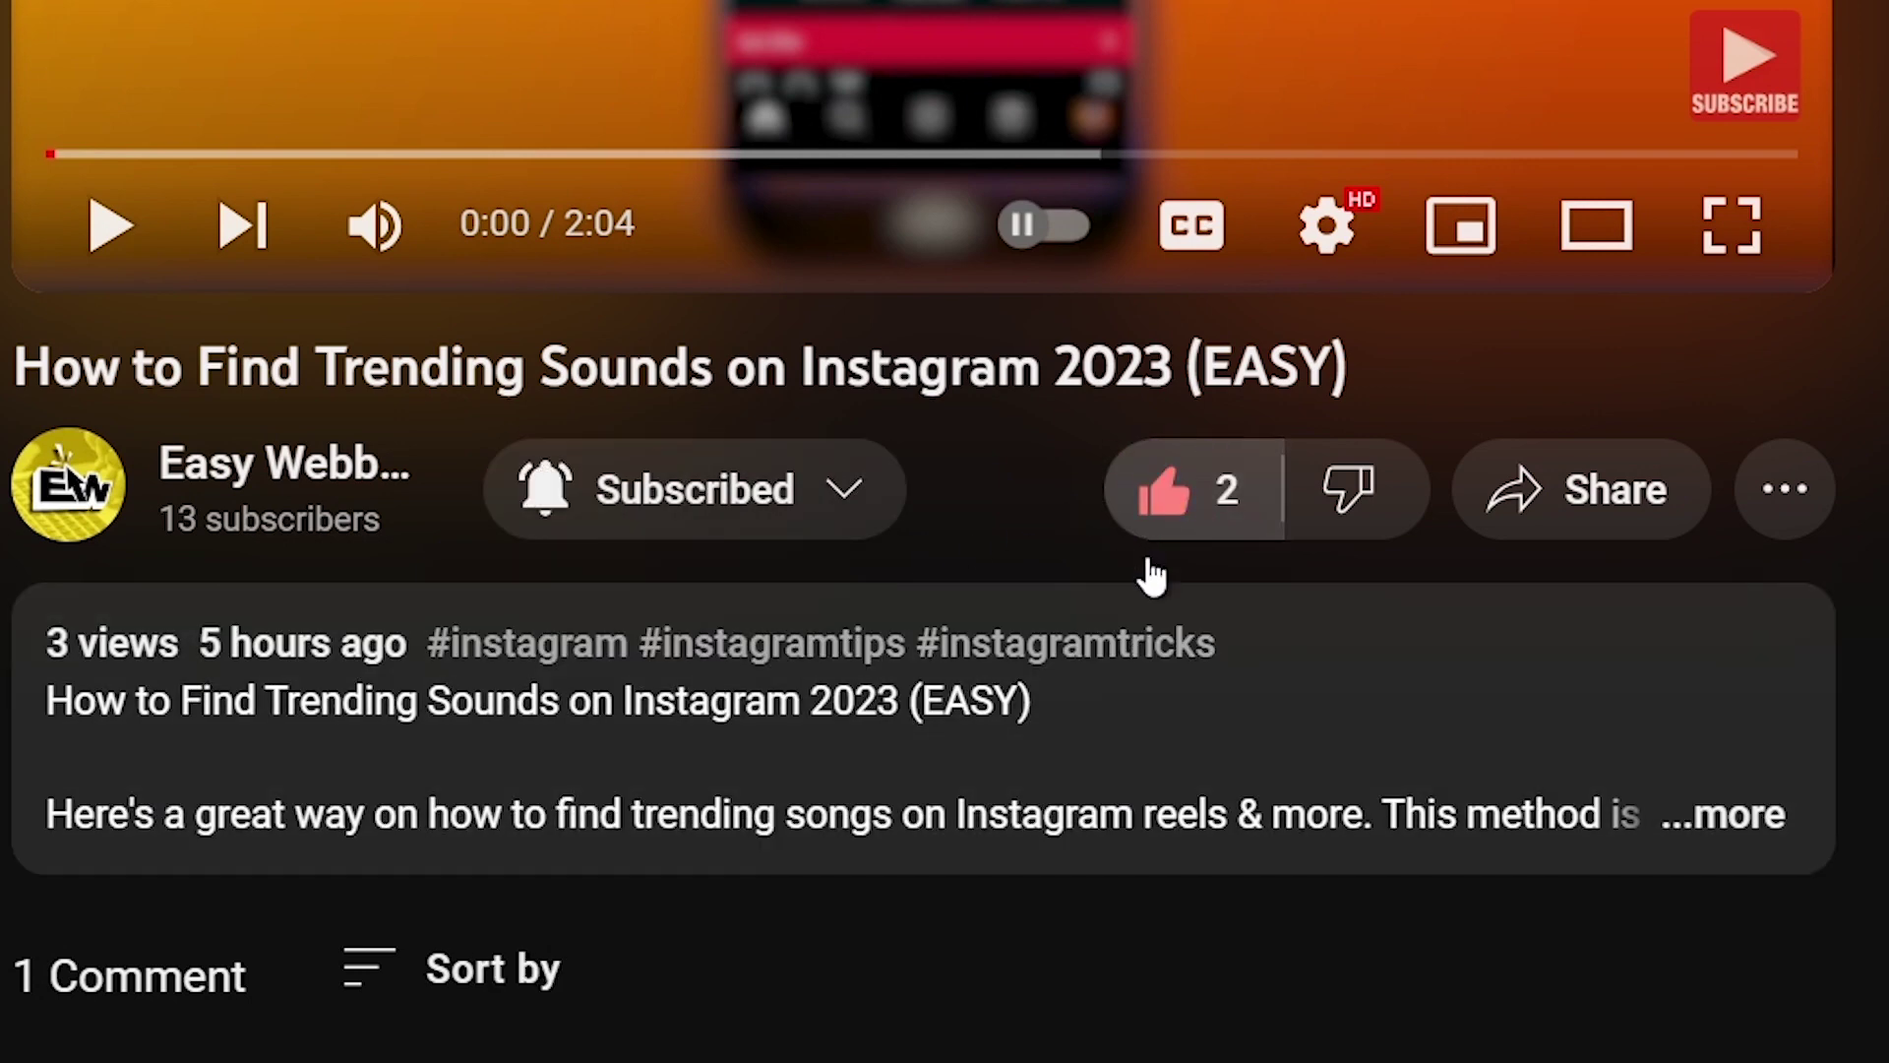